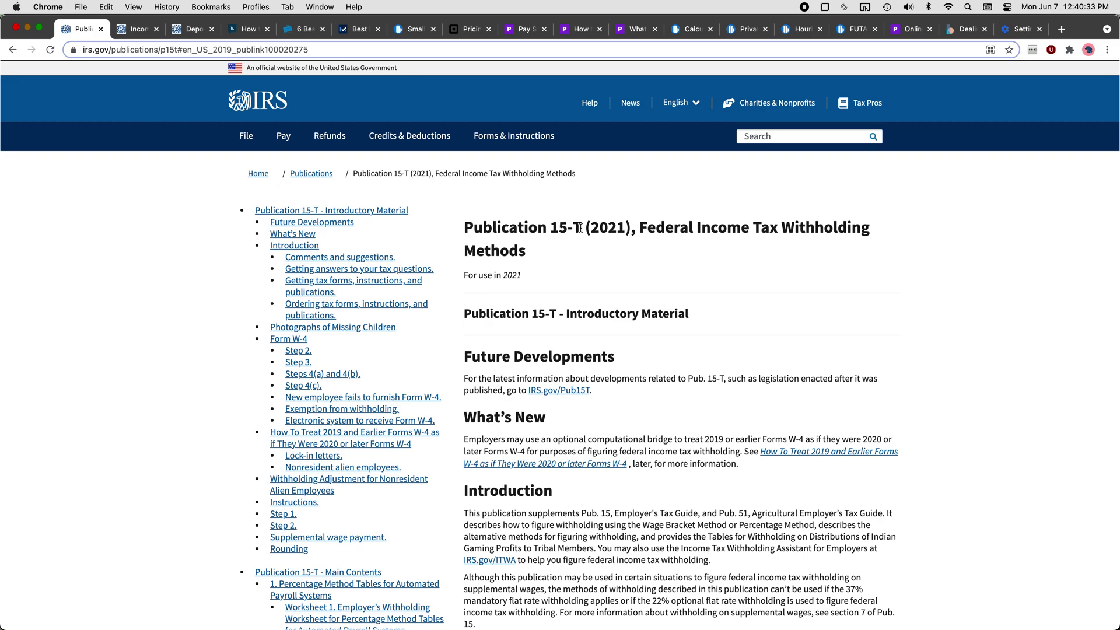
Jump to '1. Percentage Method Tables for Automated Payroll Systems' and scroll through Worksheet 1.
scroll(378, 383, "down", 6)
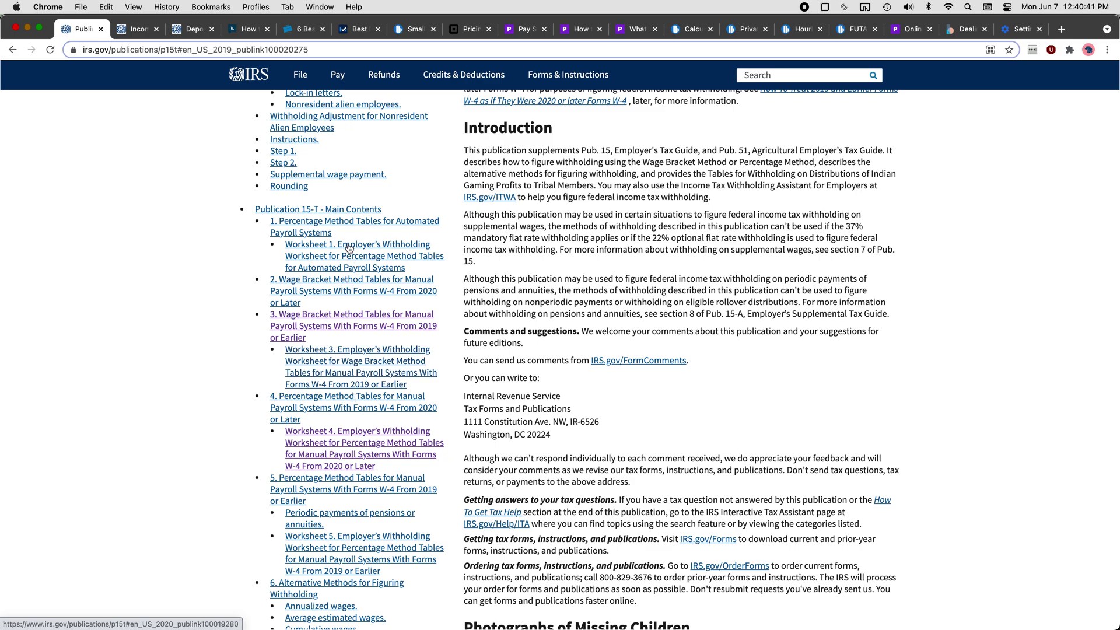
left_click(318, 232)
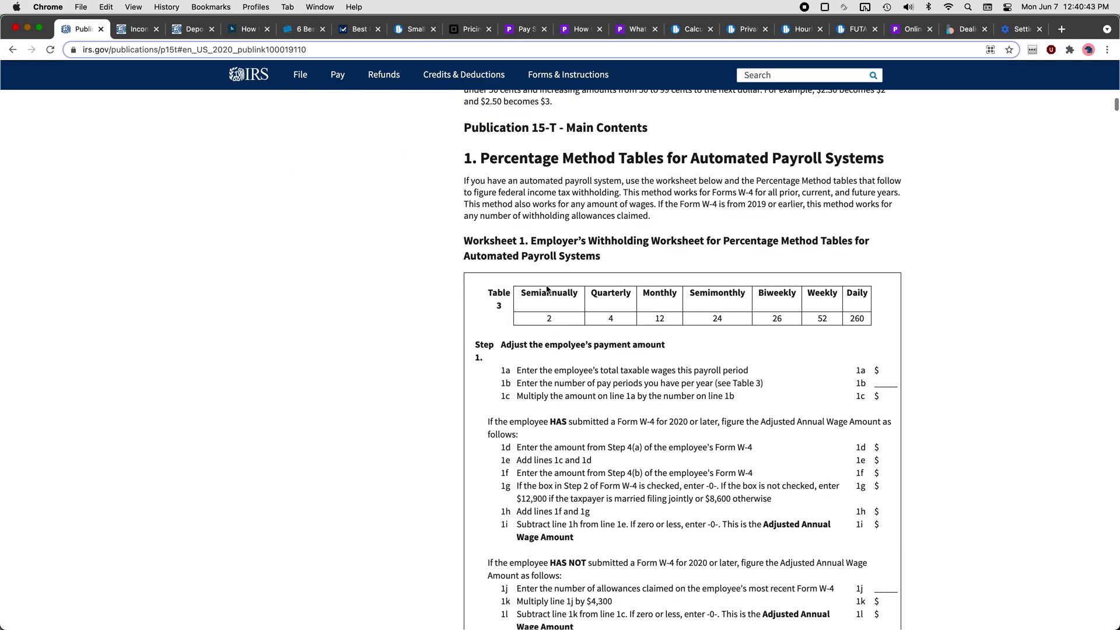
scroll(546, 289, "down", 5)
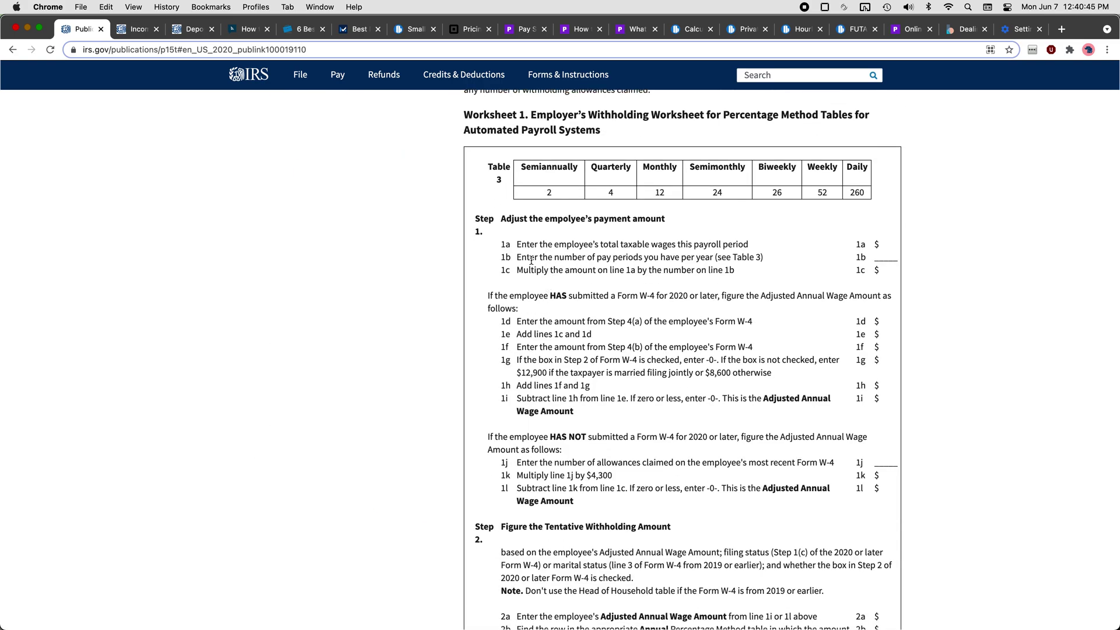
scroll(531, 259, "down", 2)
scroll(530, 259, "down", 5)
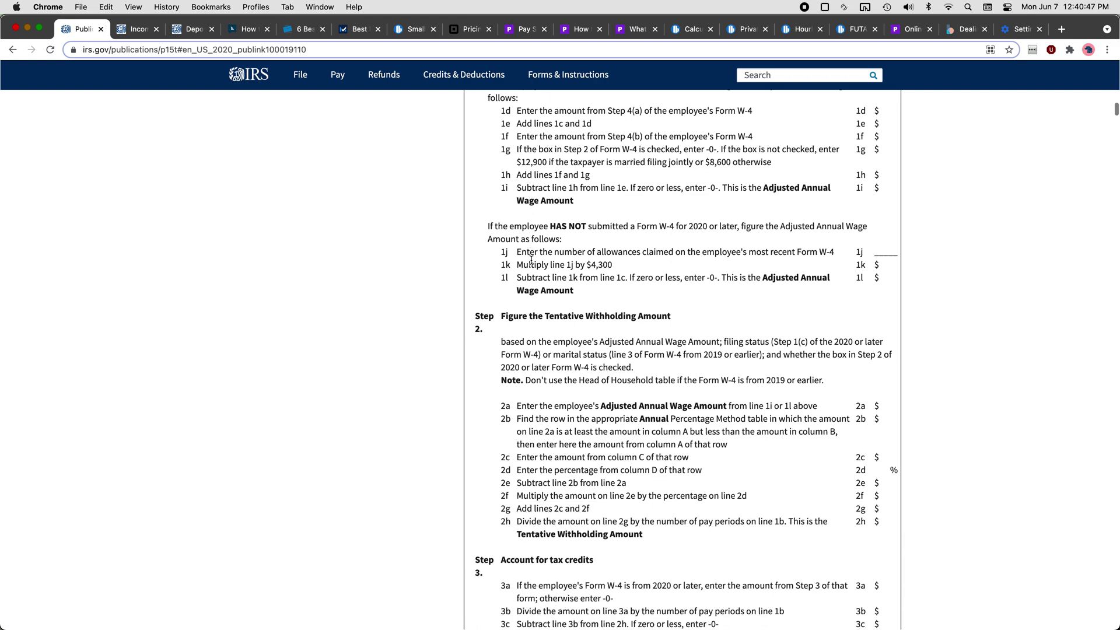
scroll(501, 287, "down", 2)
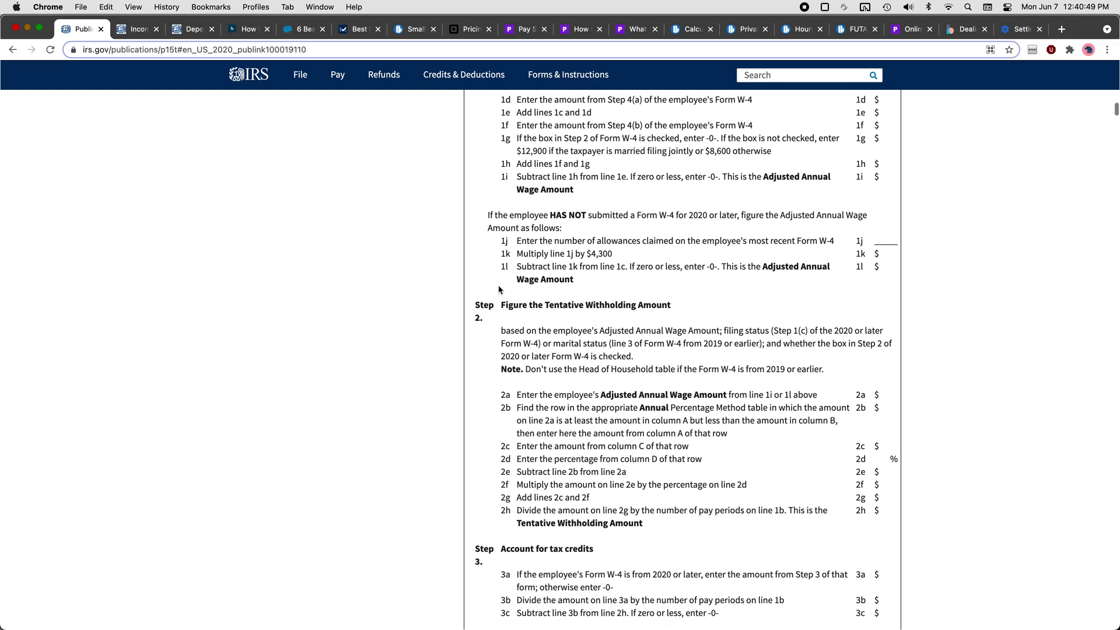
scroll(499, 289, "down", 4)
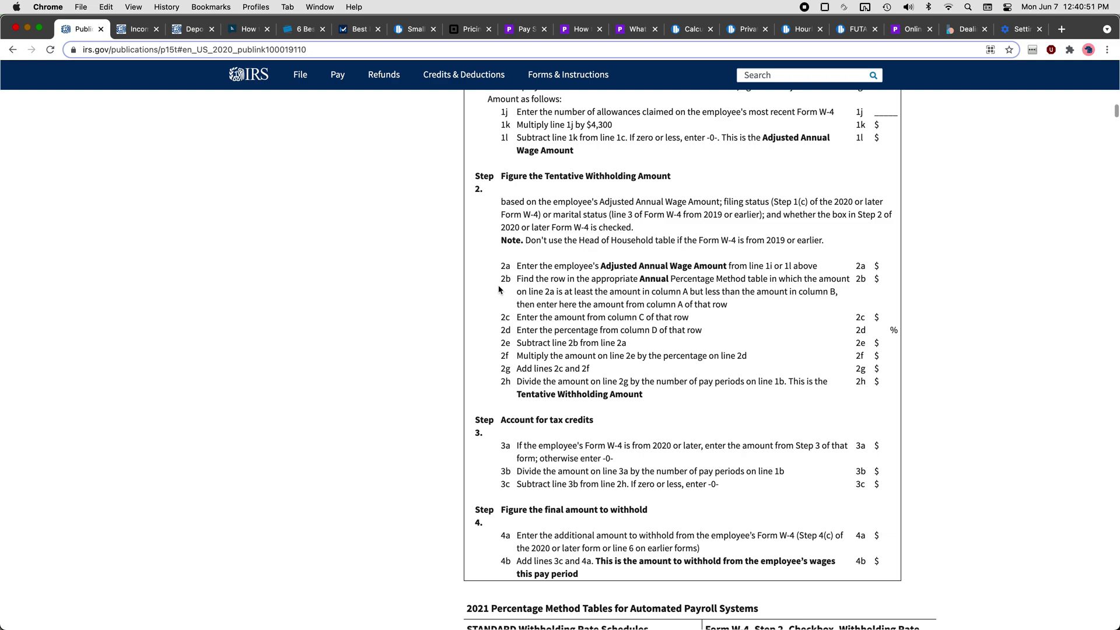
scroll(498, 288, "up", 6)
scroll(499, 288, "up", 3)
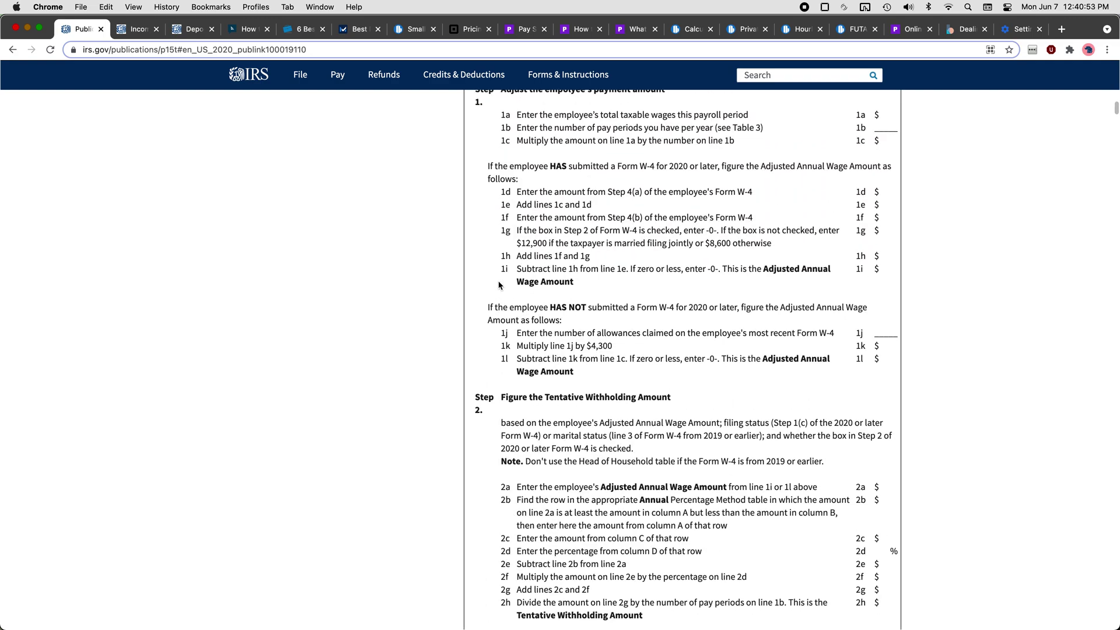
scroll(499, 285, "up", 2)
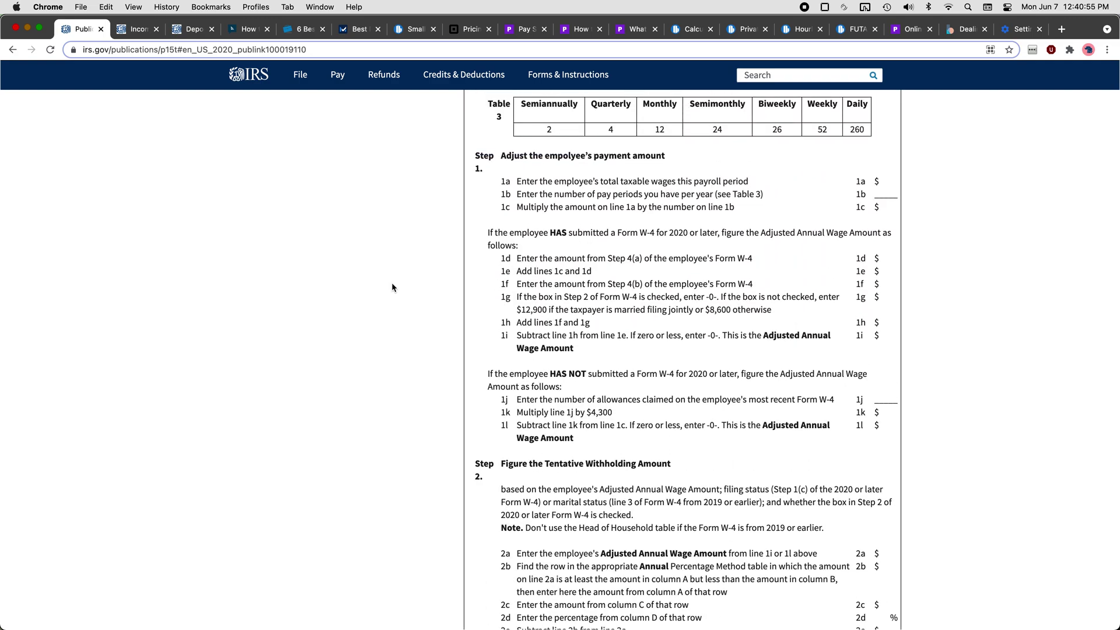
Switch to the Withholding Assistant tab, then bring the Excel withholding assistant window forward.
key("ctrl+Tab")
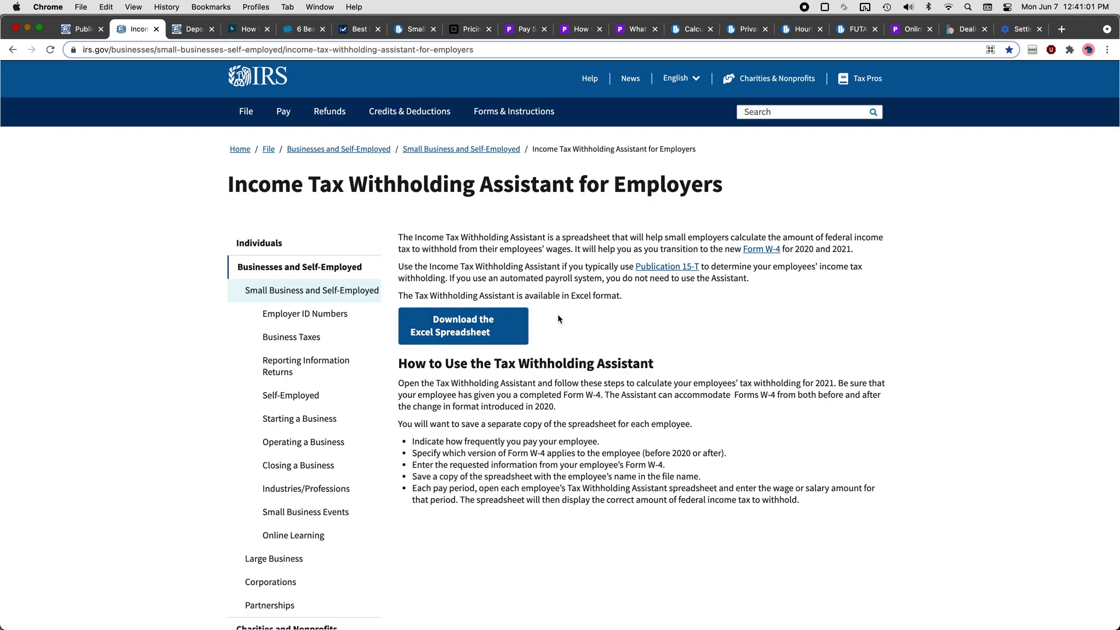
key("ctrl+Up")
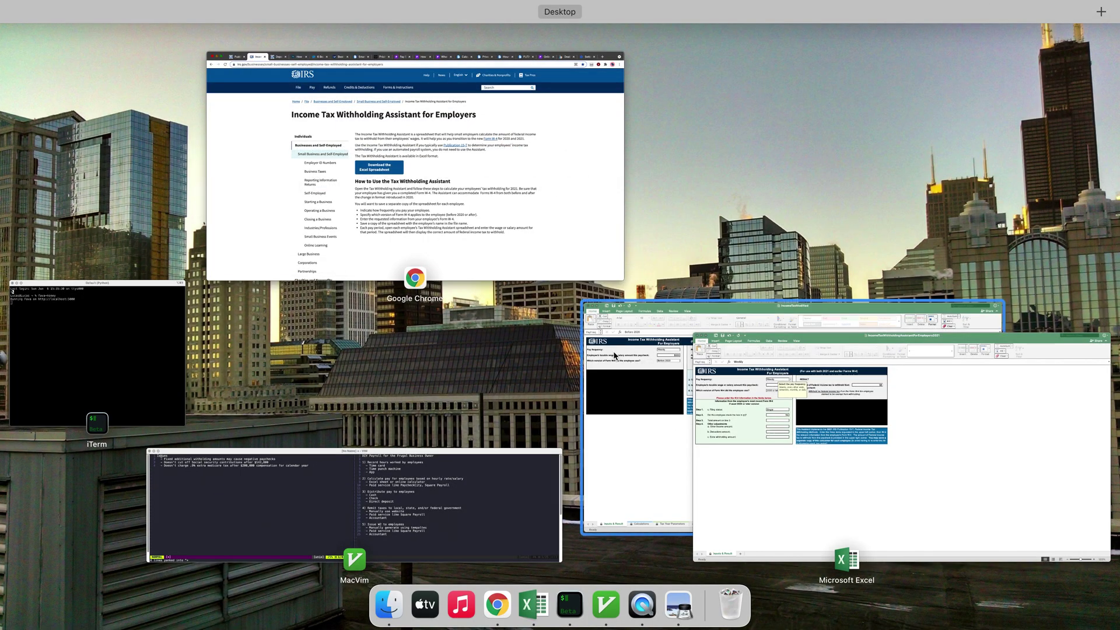
left_click(764, 419)
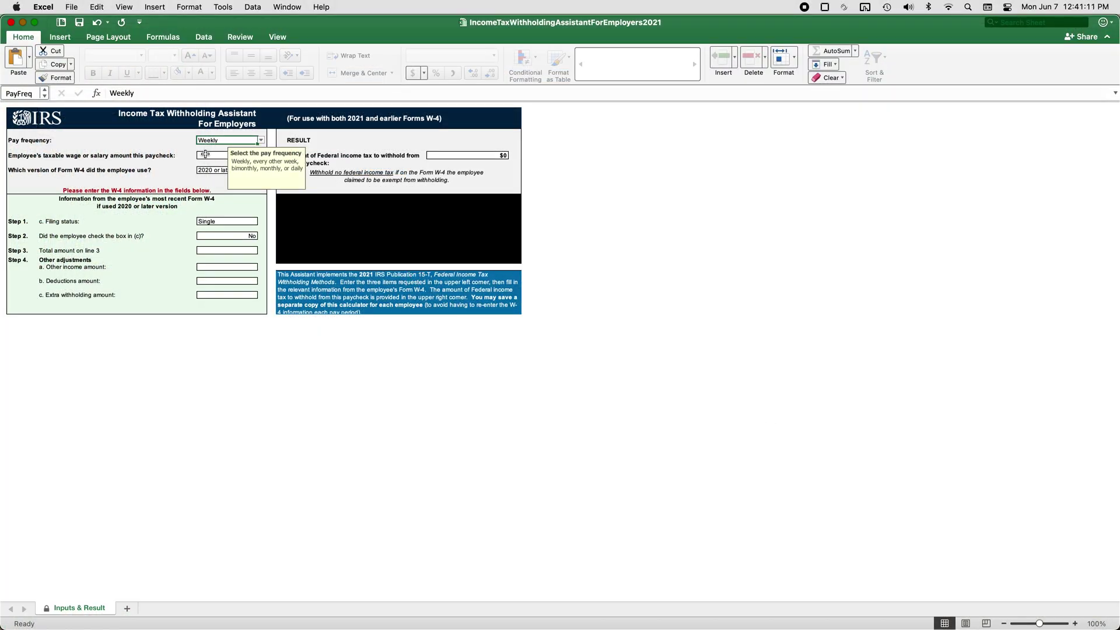
Enter the paycheck wage as =40*20 ($800) and bring up the W-4 version list.
left_click(205, 153)
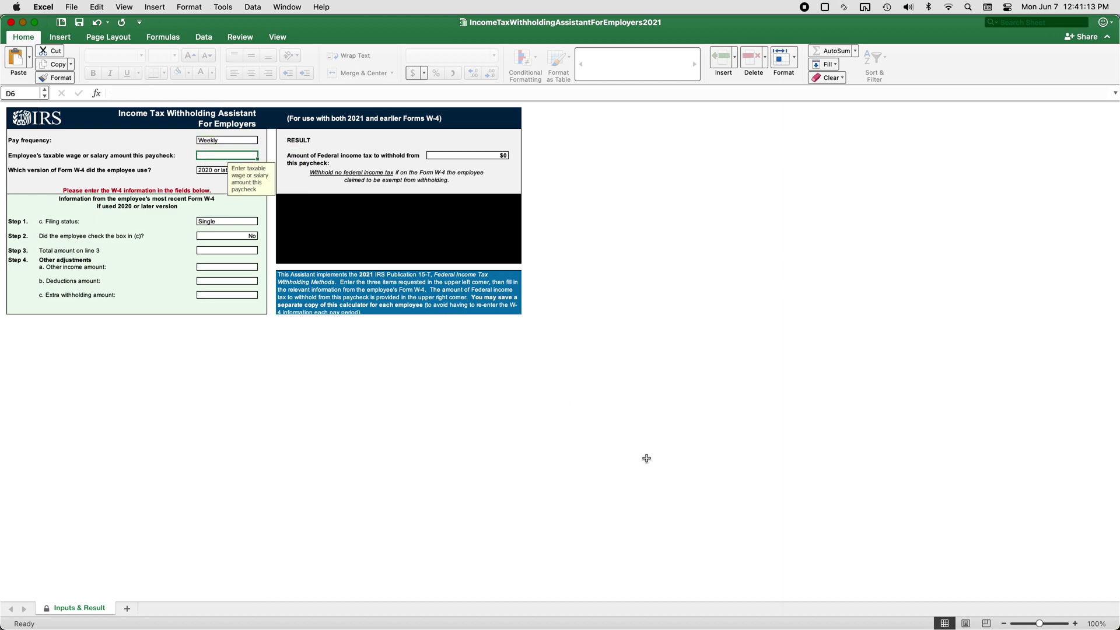
type("=40")
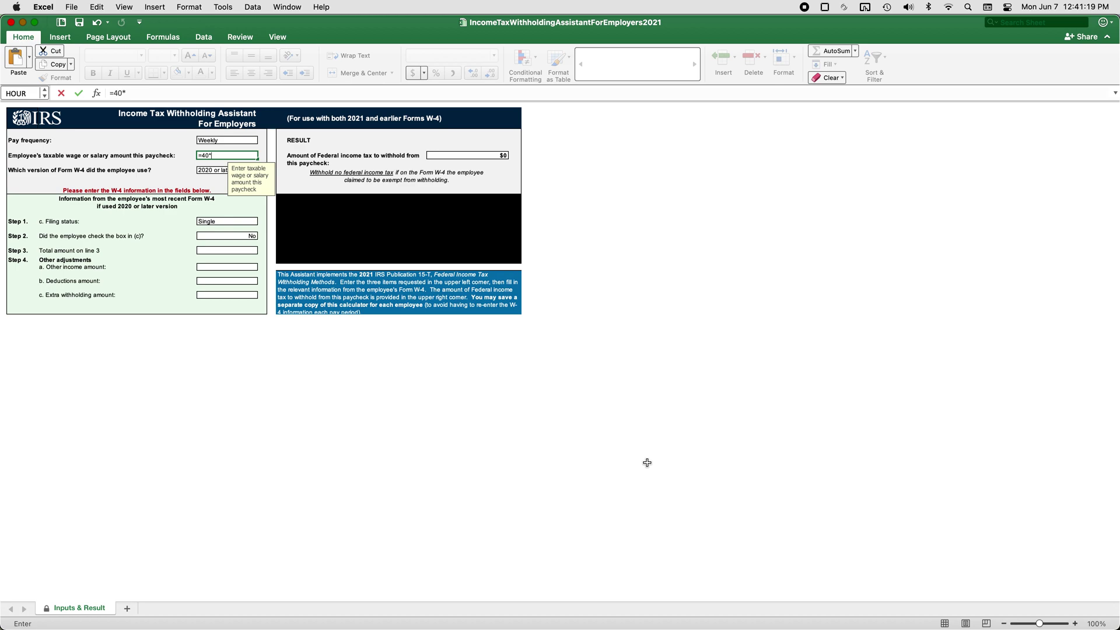
type("*20")
key("Return")
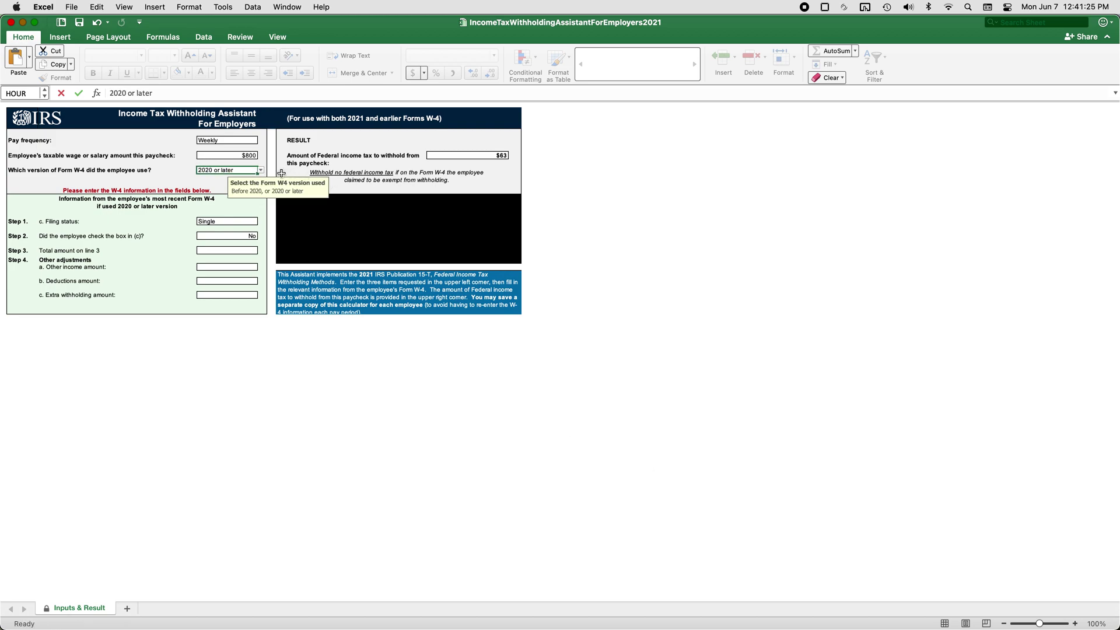
left_click(261, 171)
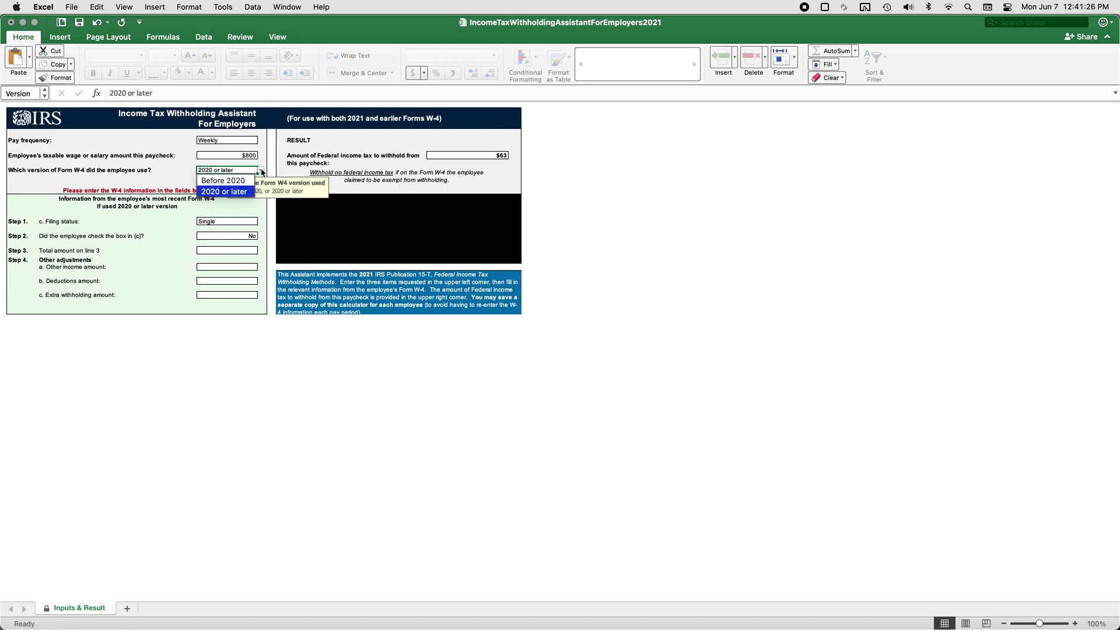
Choose Before 2020, enter 2 withholding allowances, then minimize the assistant workbook.
left_click(235, 185)
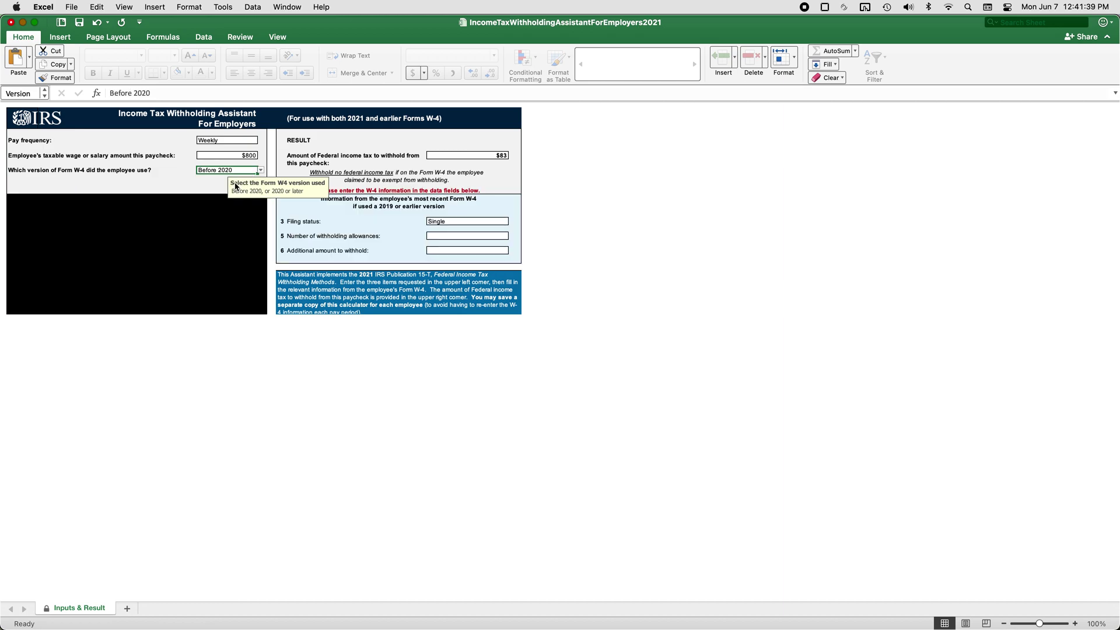
left_click(455, 224)
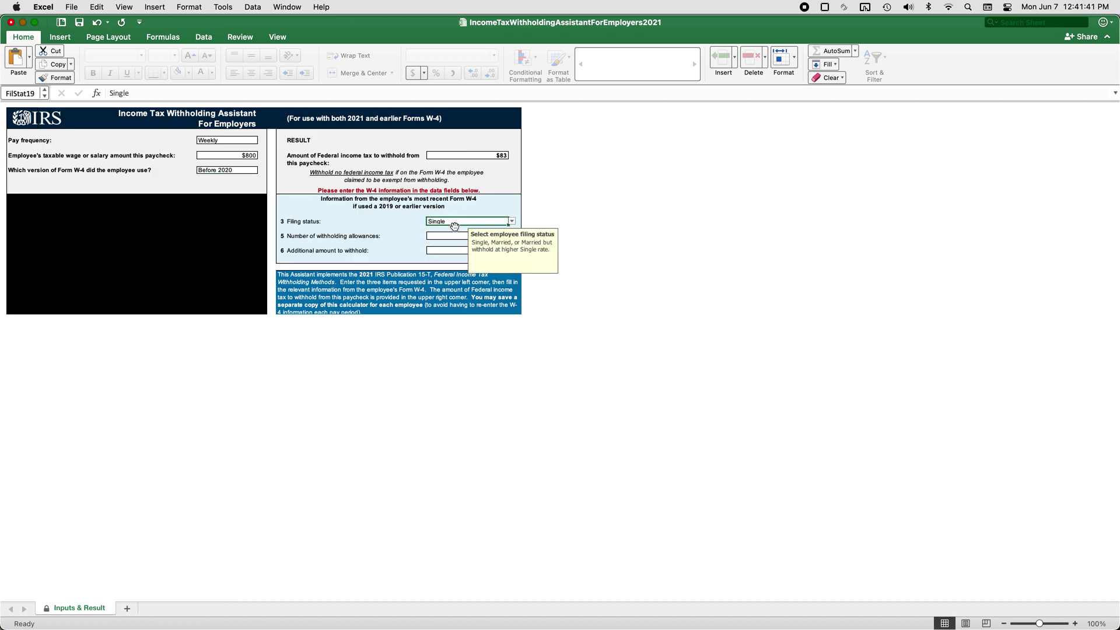
left_click(445, 237)
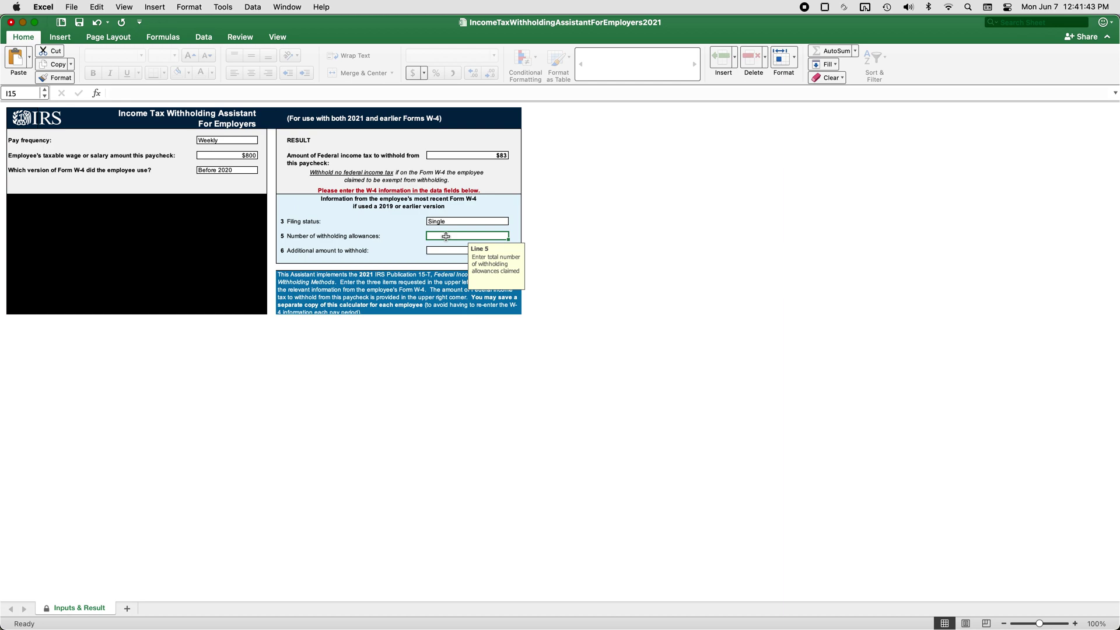
type("2")
left_click(432, 247)
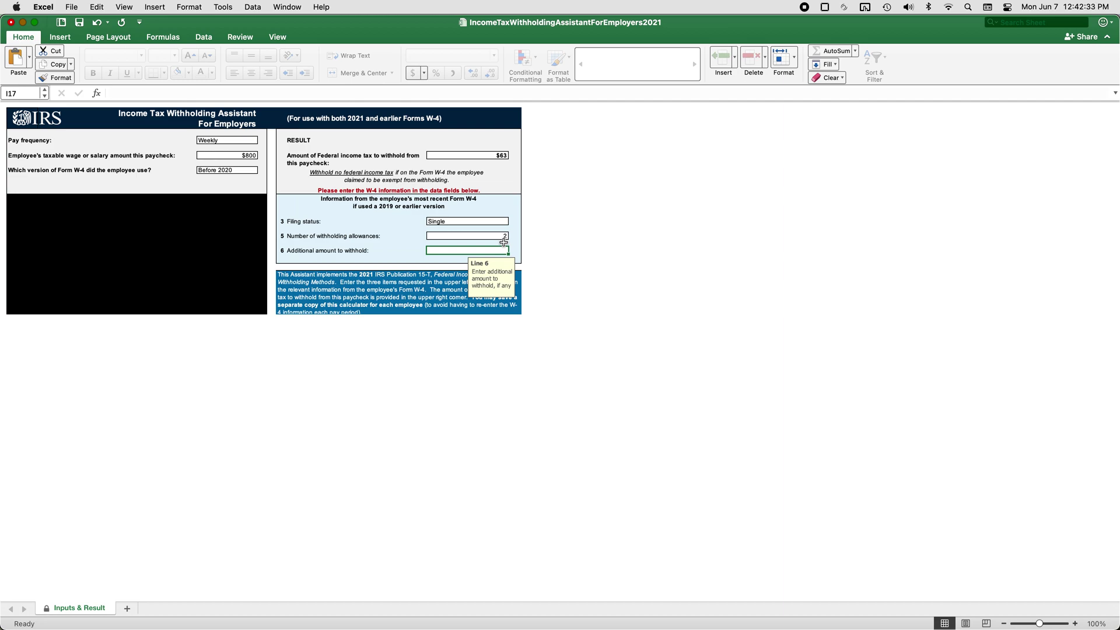
key("super+m")
Reveal the desktop and open 2021 Payroll Calculator.xlsm.
key("super+Tab")
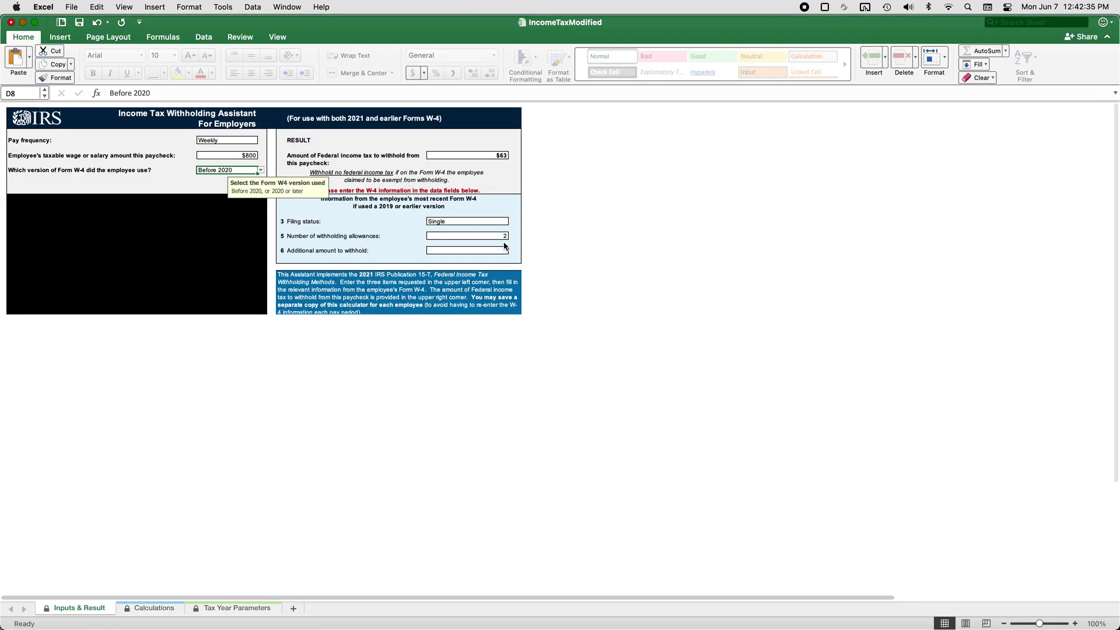
key("F11")
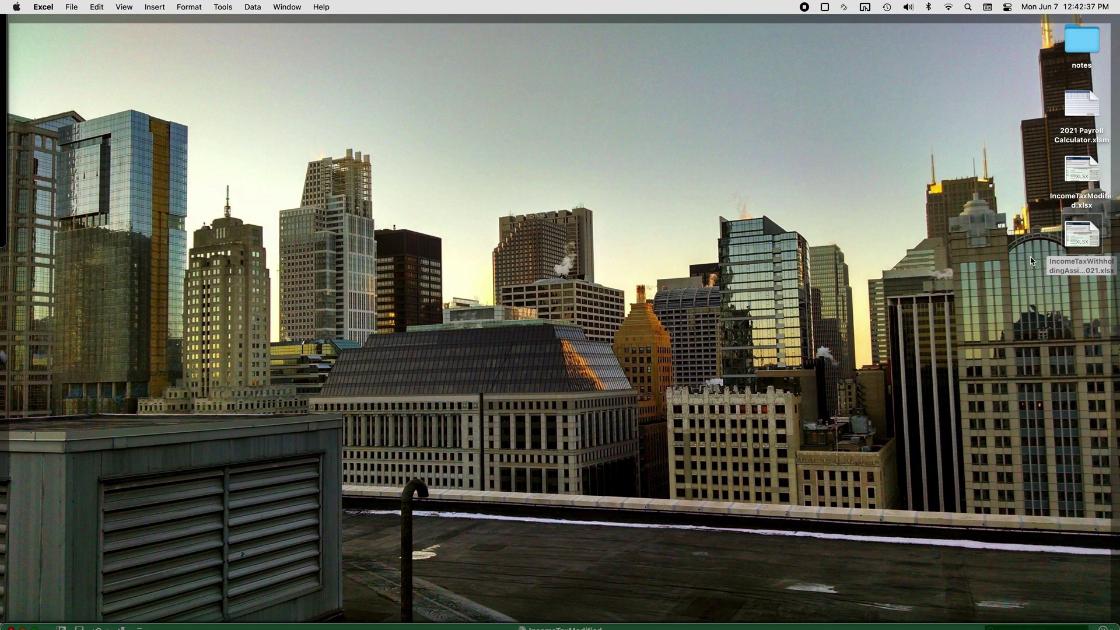
double_click(1086, 94)
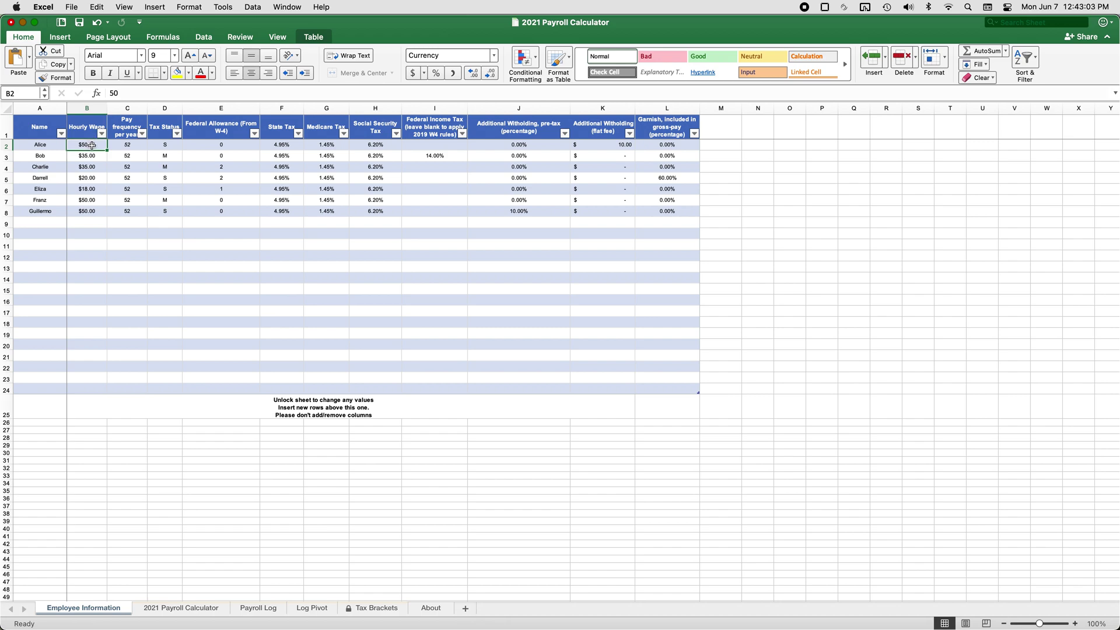
left_click(122, 146)
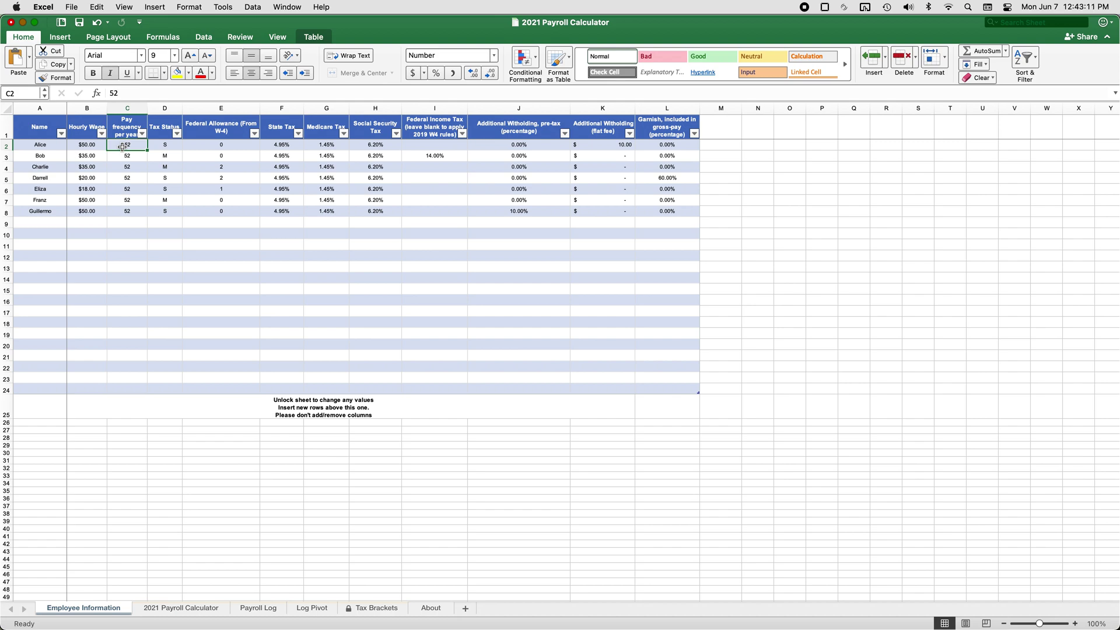
left_click(152, 144)
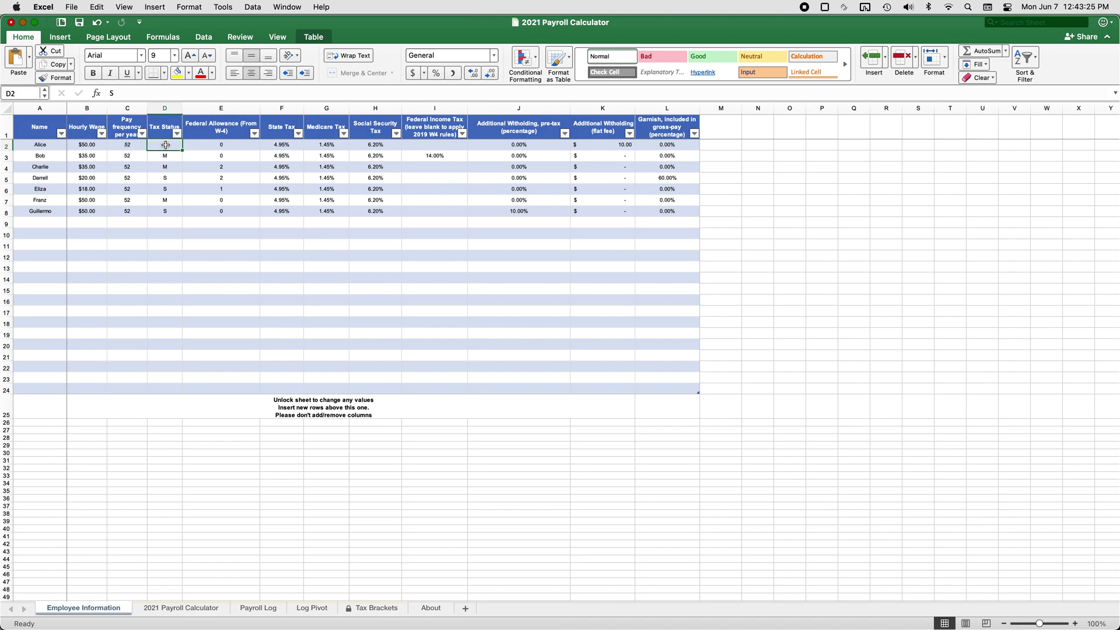
left_click(165, 155)
left_click(213, 145)
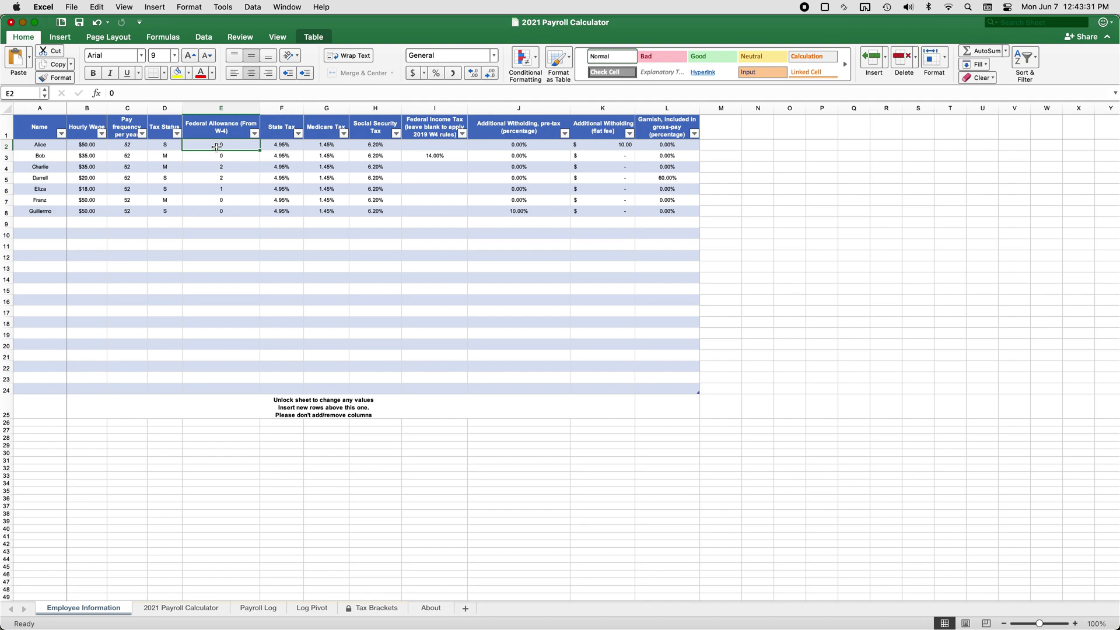
left_click(272, 147)
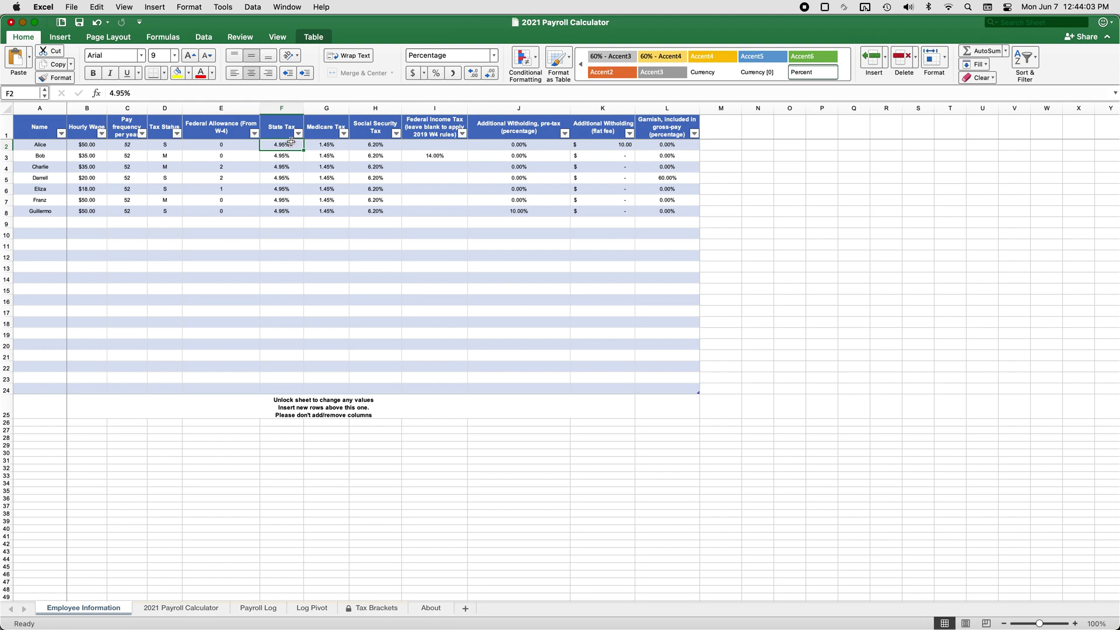
left_click(313, 146)
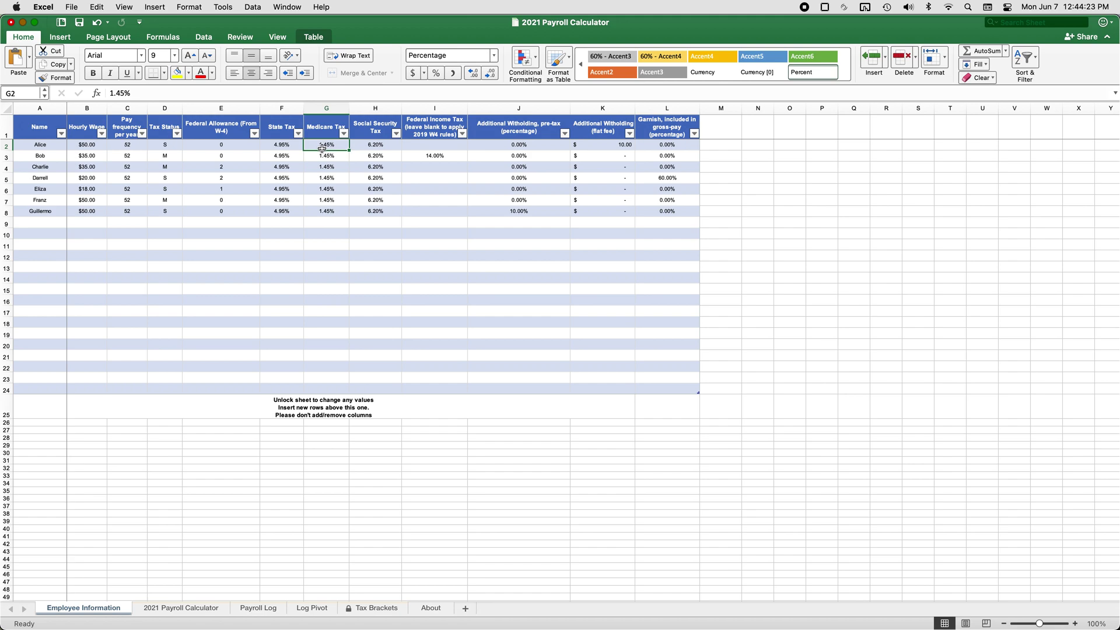
left_click(355, 147)
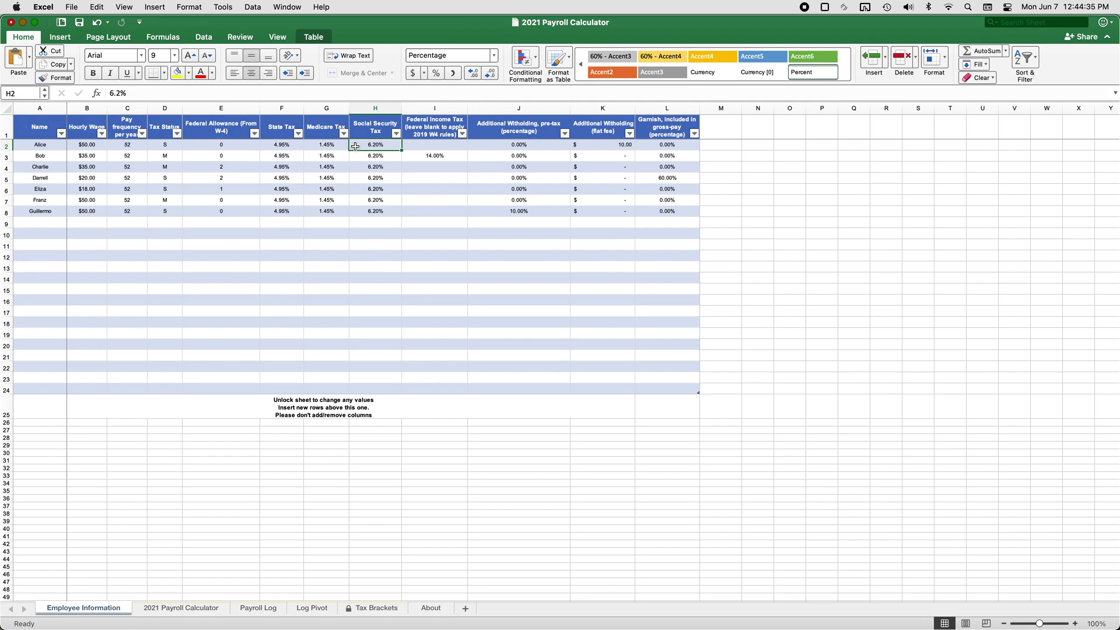
left_click(415, 144)
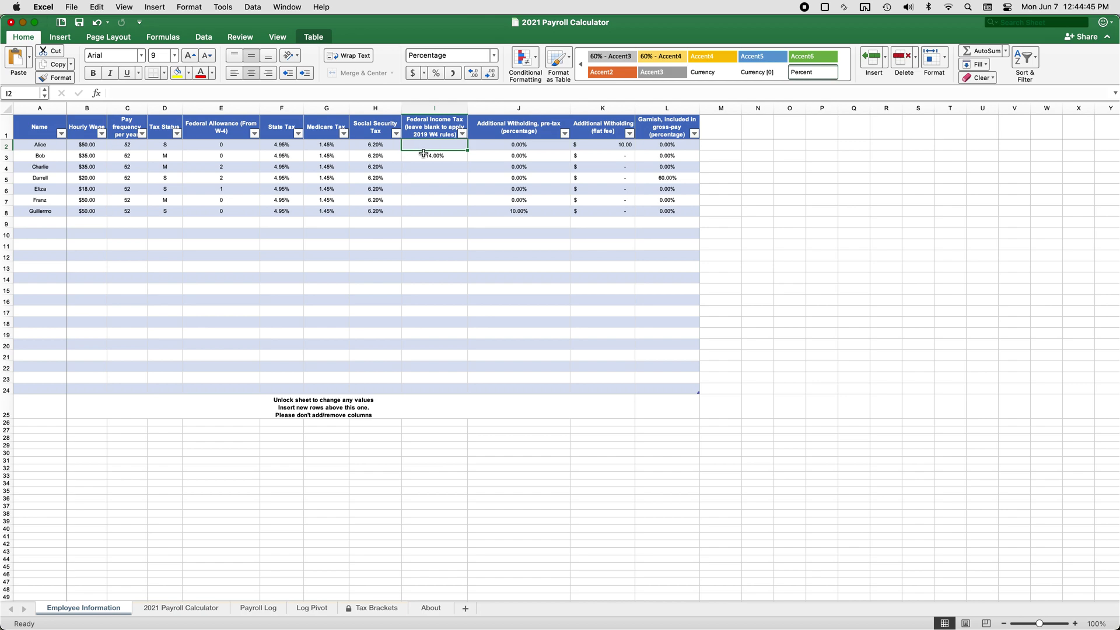
left_click(415, 156)
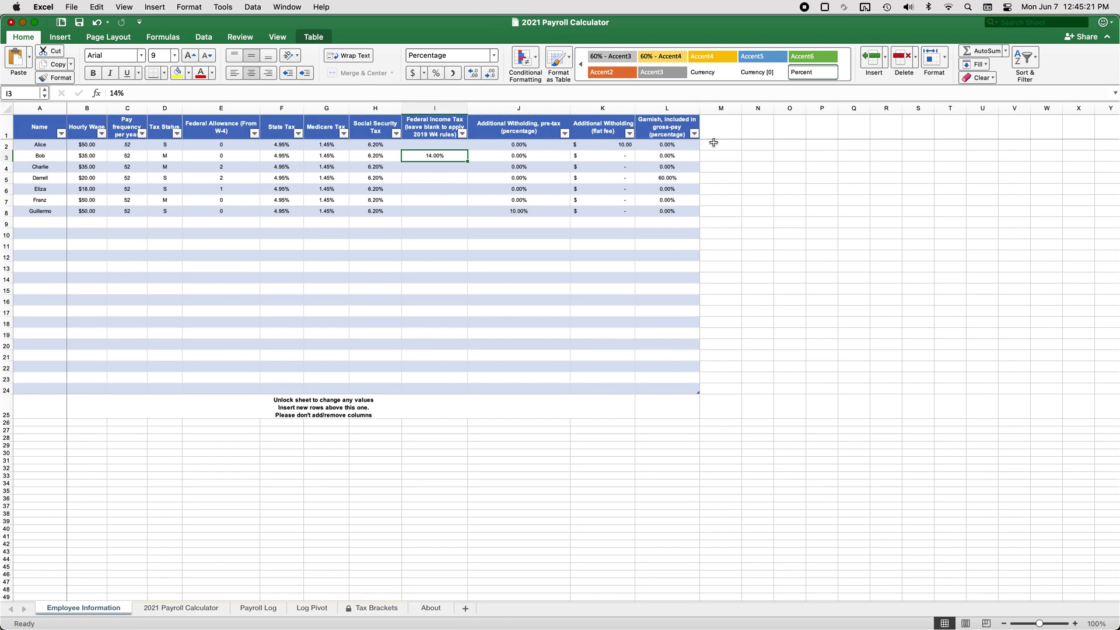
left_click(183, 608)
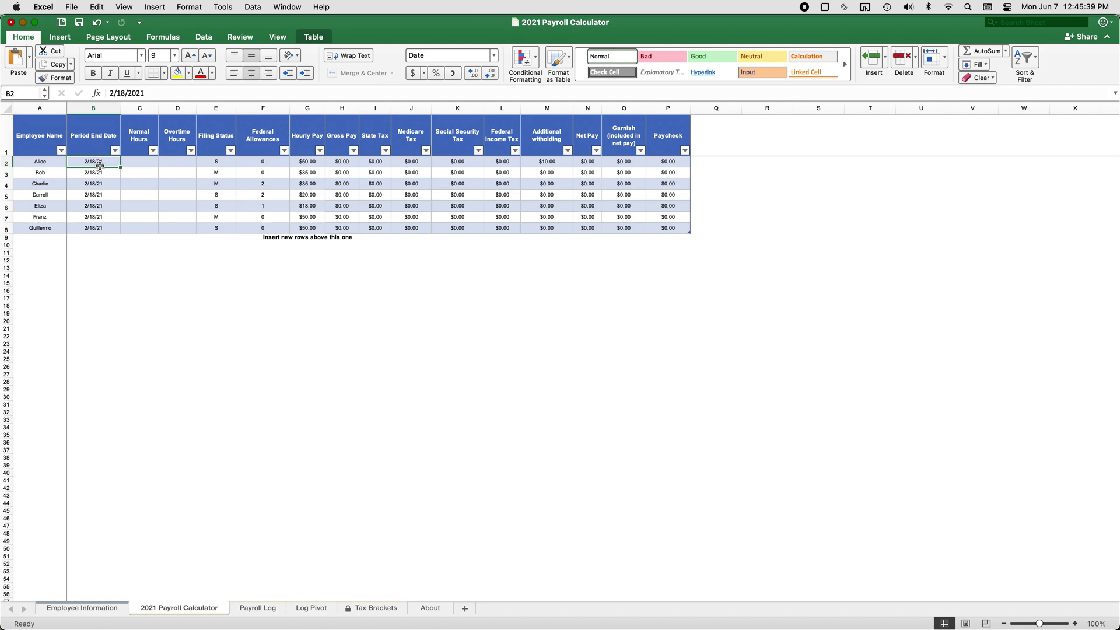
Enter 40 normal hours in C2, fill it down to C8, and check P2's Paycheck formula.
left_click(140, 167)
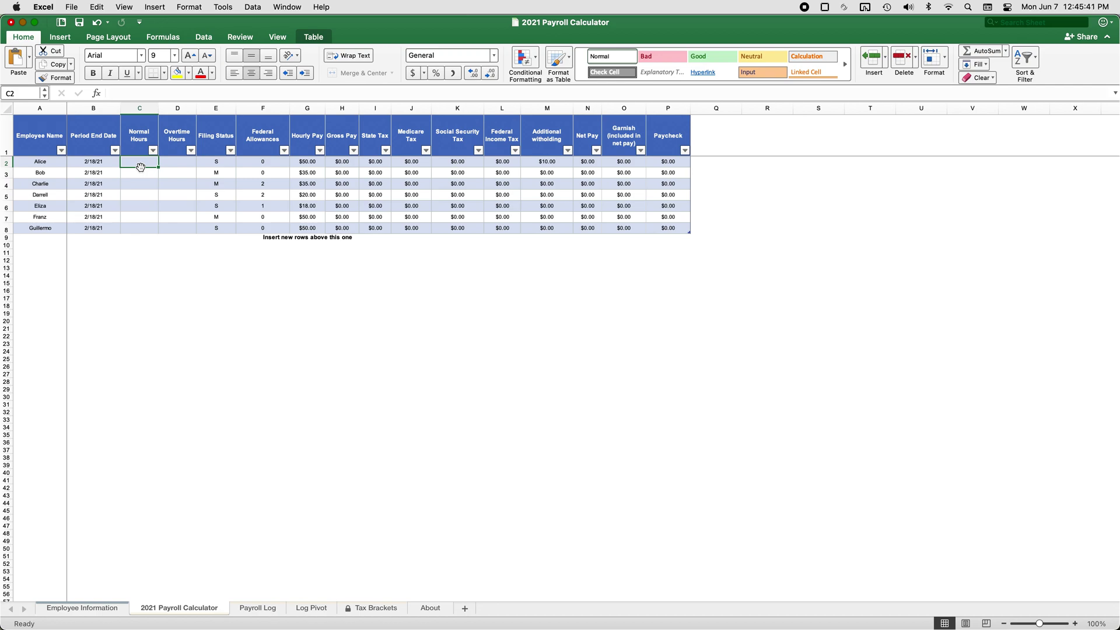
type("40")
key("Return")
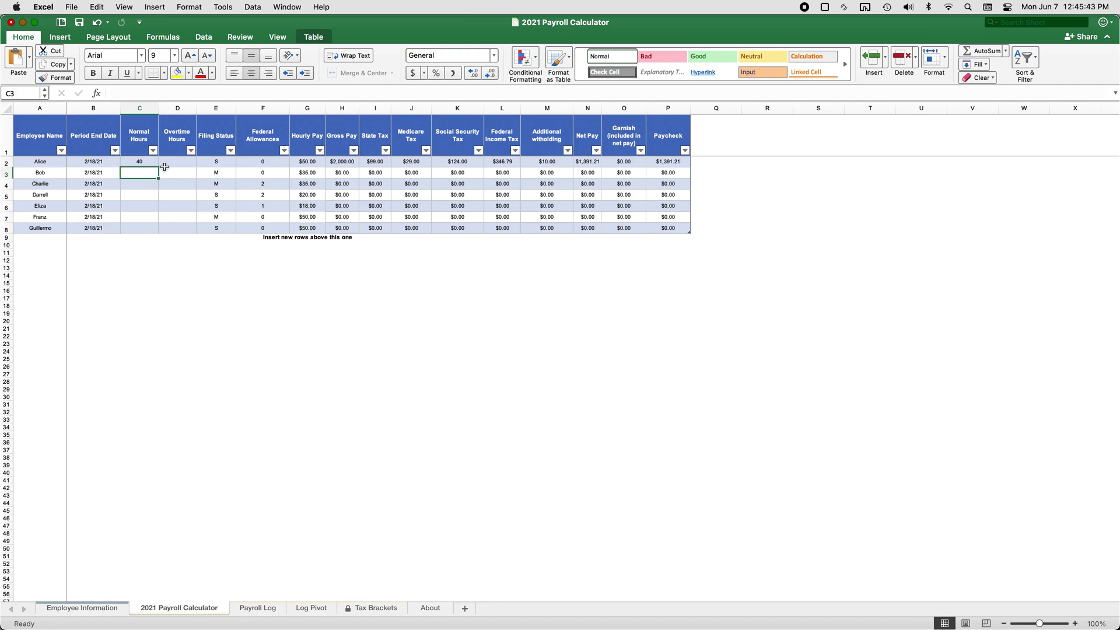
left_click(152, 162)
left_click_drag(158, 167, 155, 234)
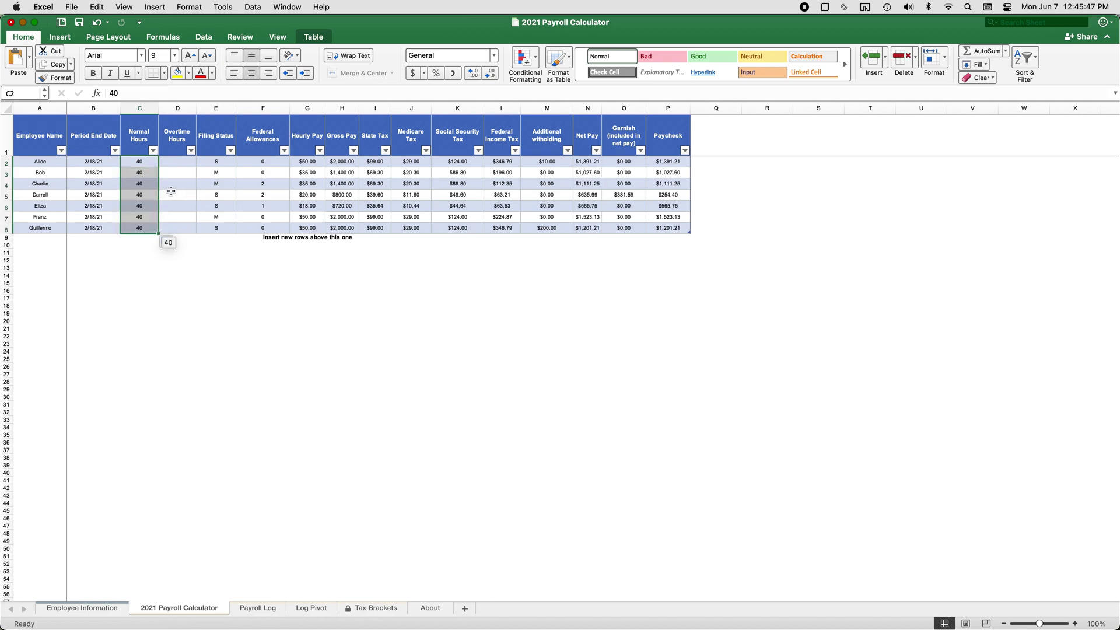
left_click(672, 165)
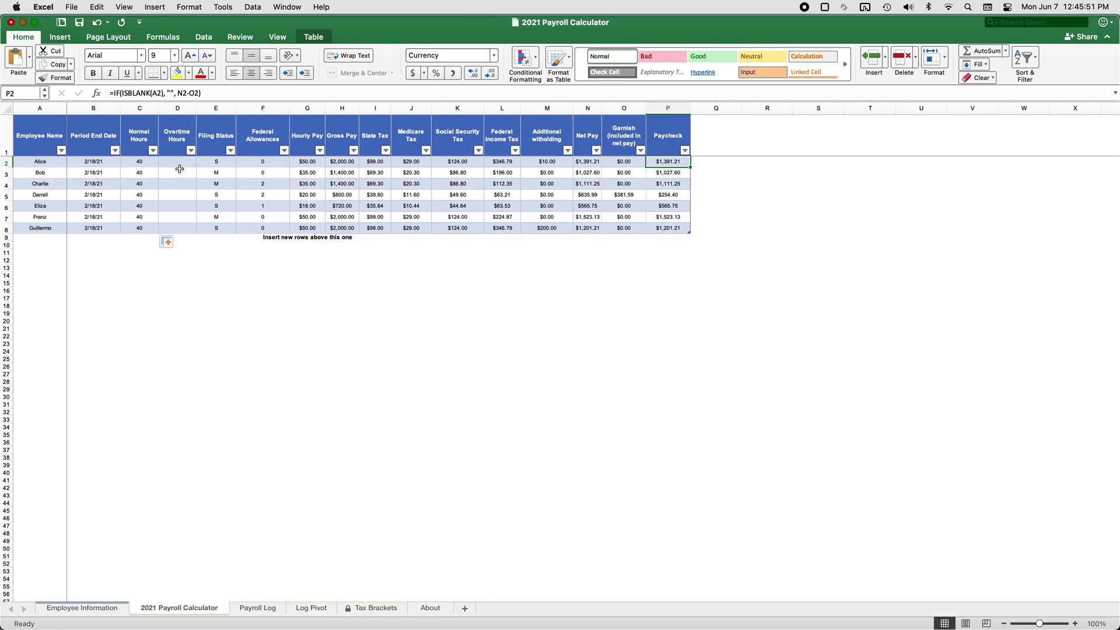
left_click(141, 192)
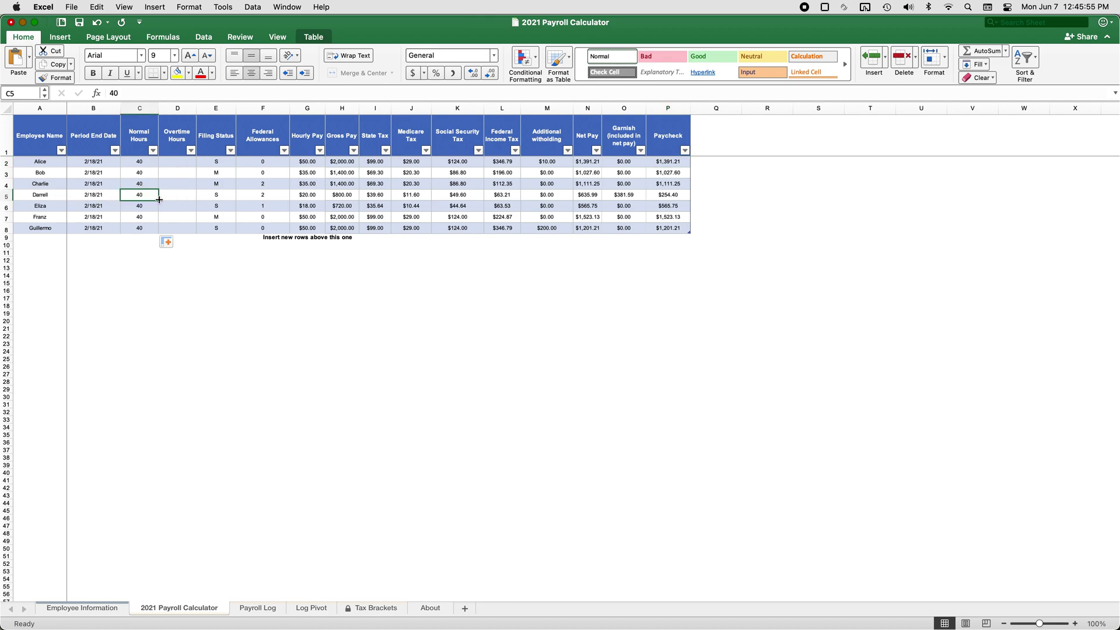
left_click(216, 196)
left_click(263, 197)
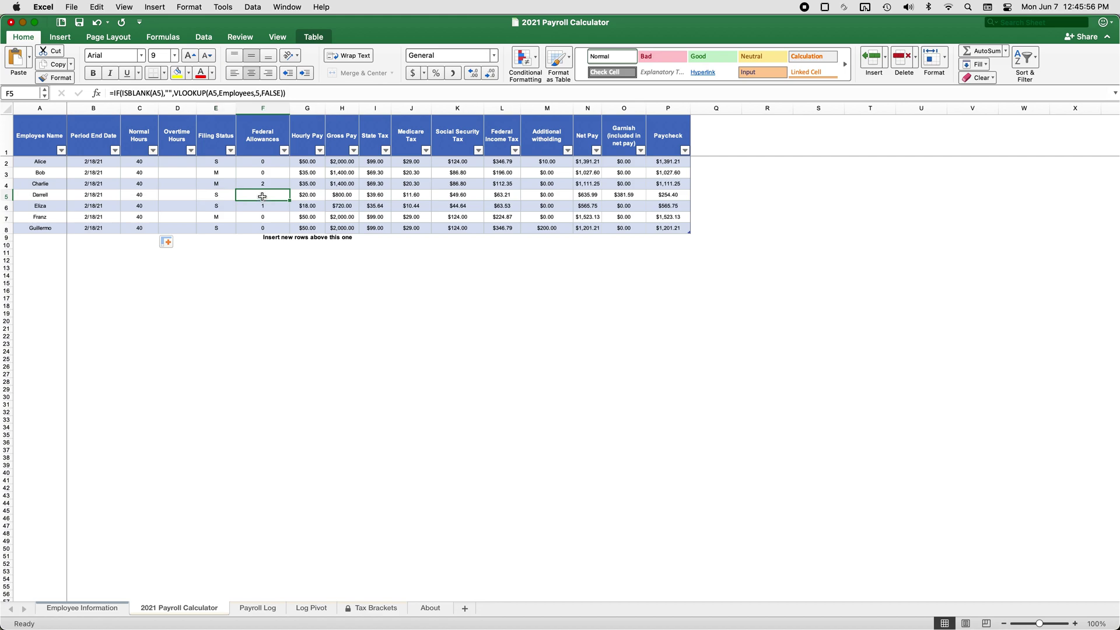
left_click(515, 197)
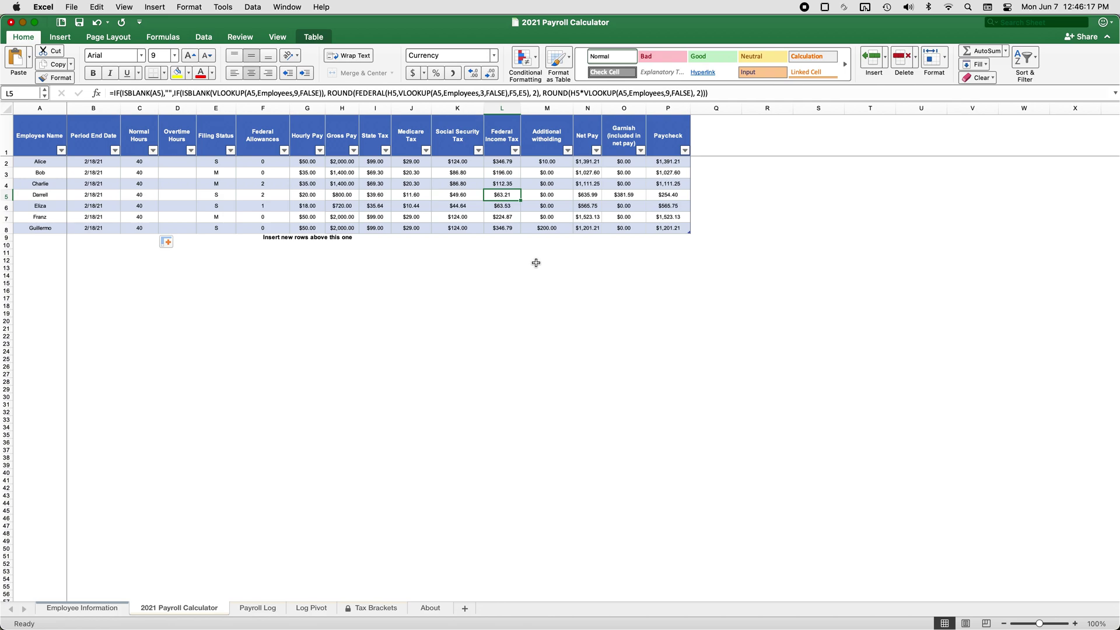
left_click(316, 196)
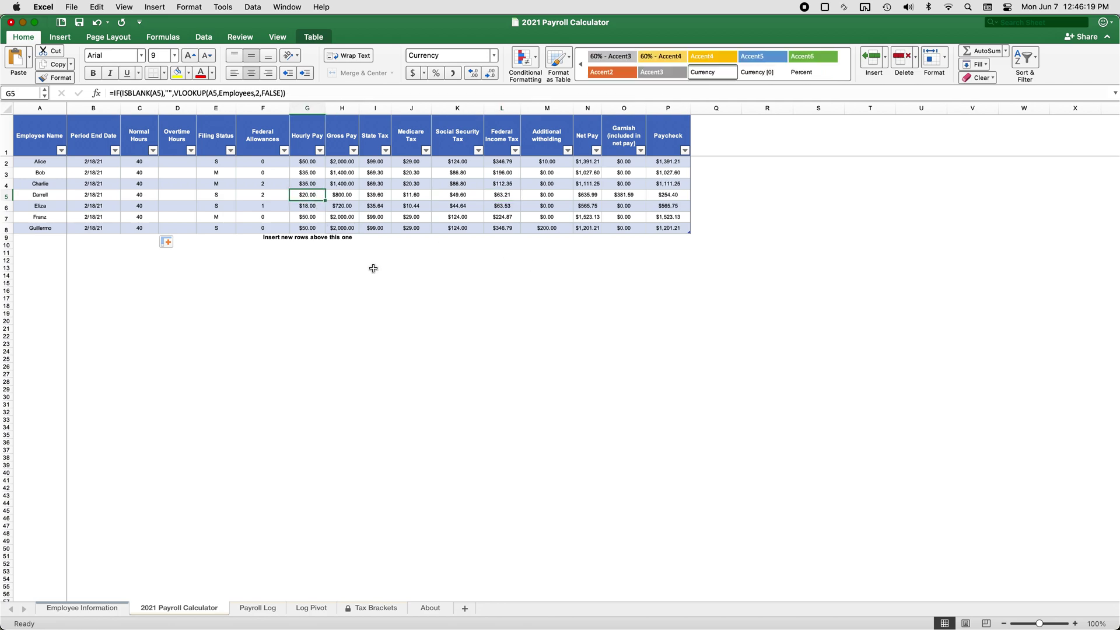
key("Right")
key("Right")
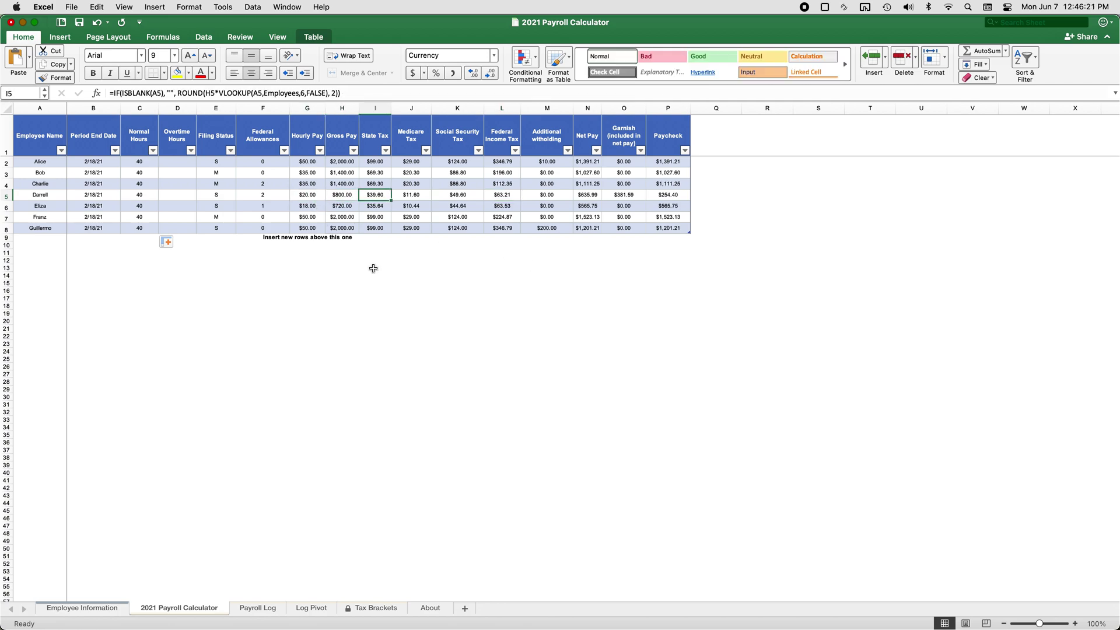
key("Right")
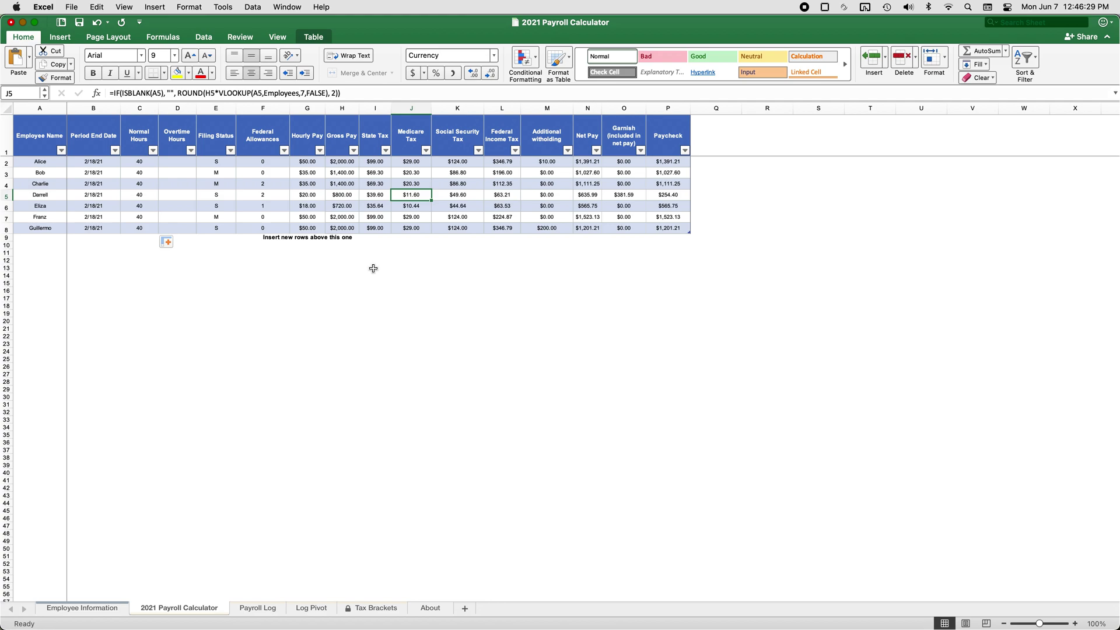
key("Right")
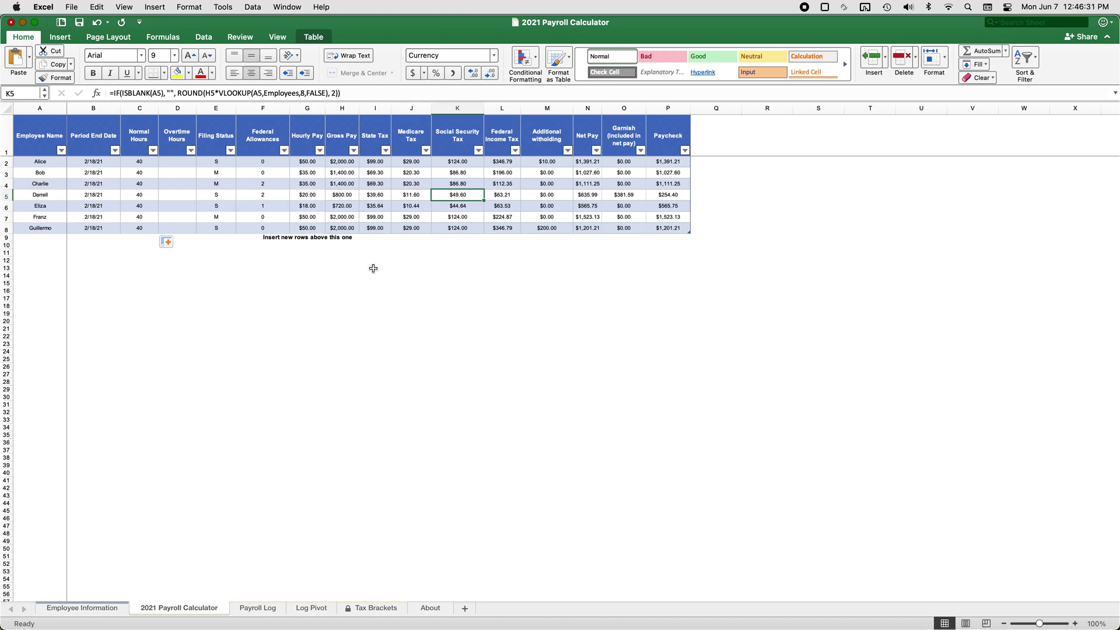
key("Right")
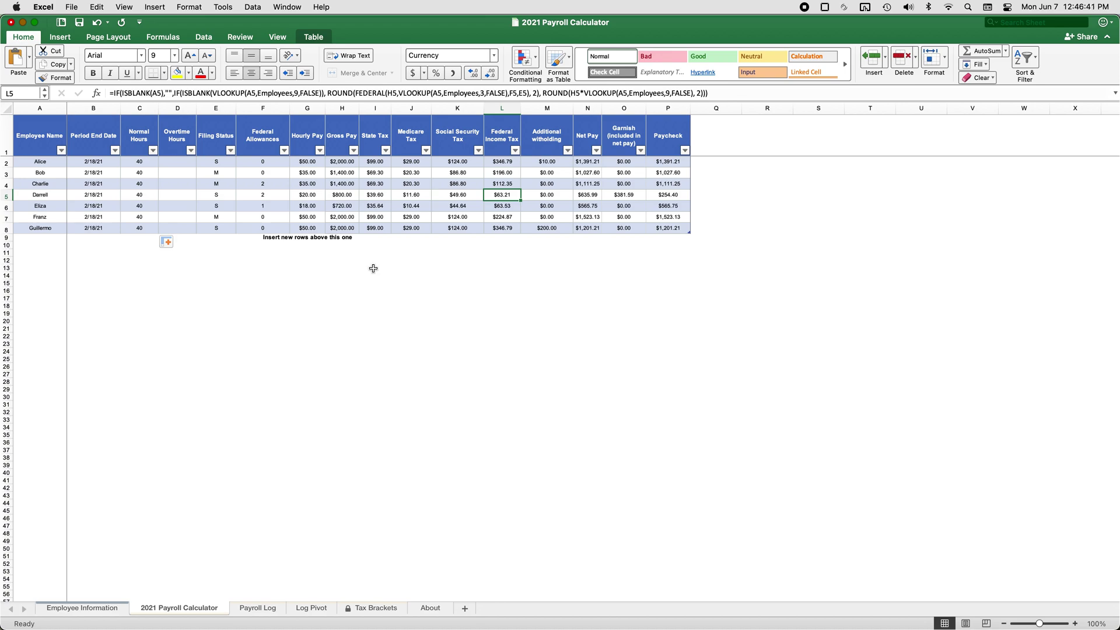
key("Right")
key("Right")
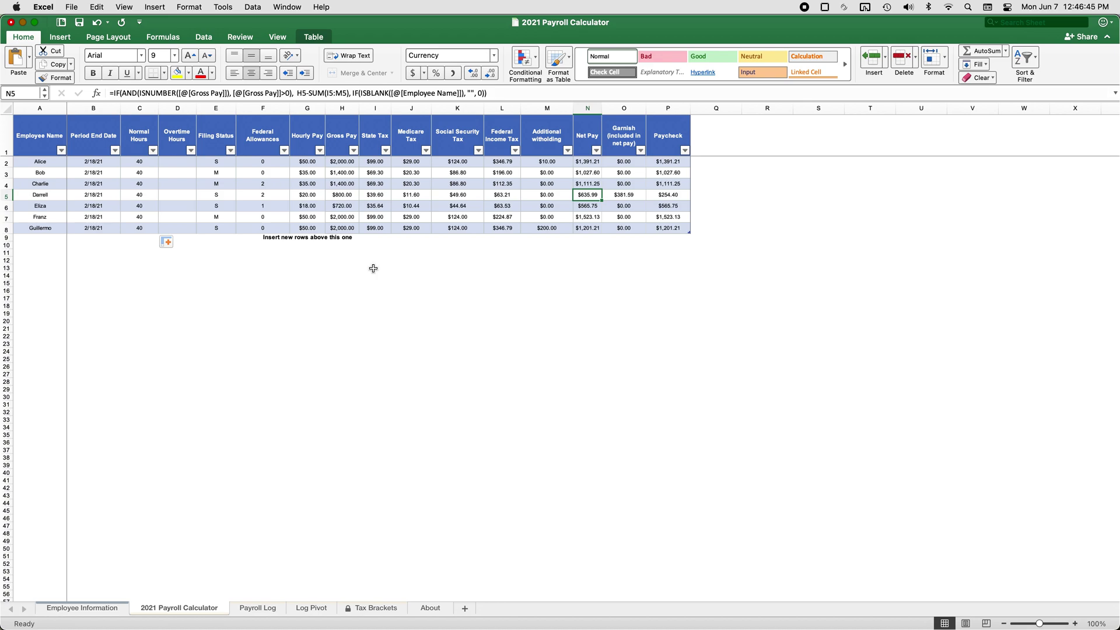
key("Right")
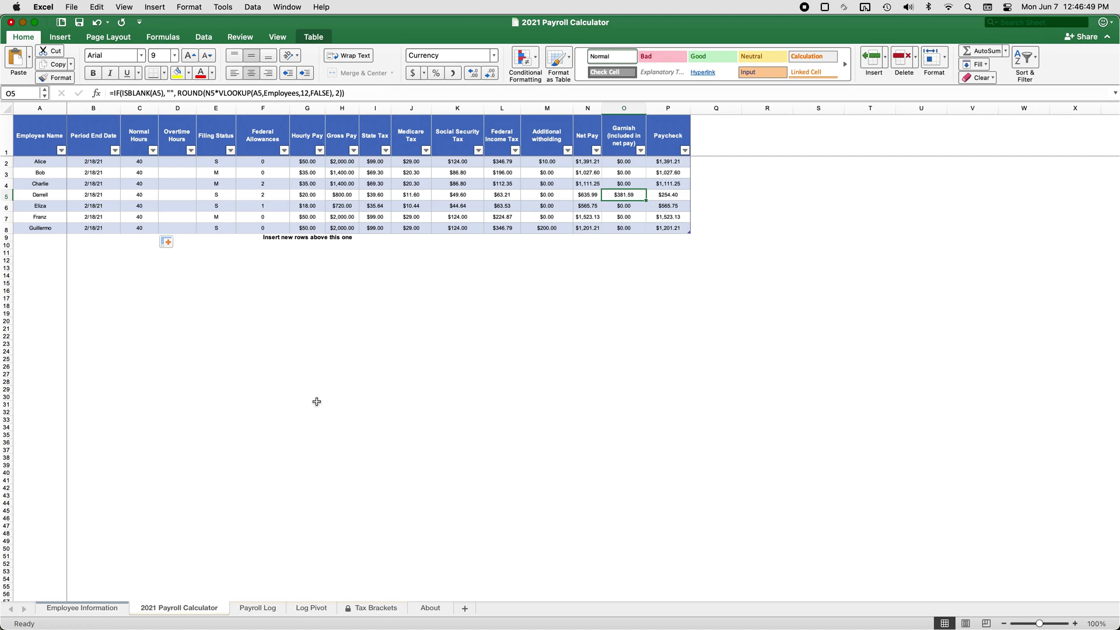
Check the 60% garnish rate in Employee Information cell L5.
key("ctrl+Page_Up")
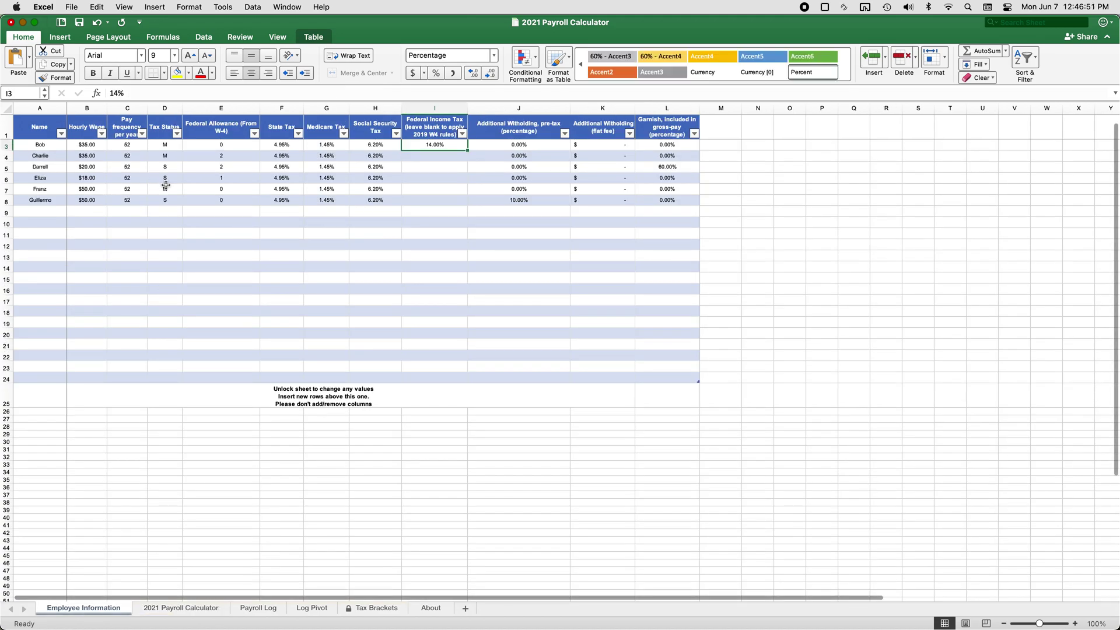
scroll(162, 180, "up", 1)
left_click(670, 177)
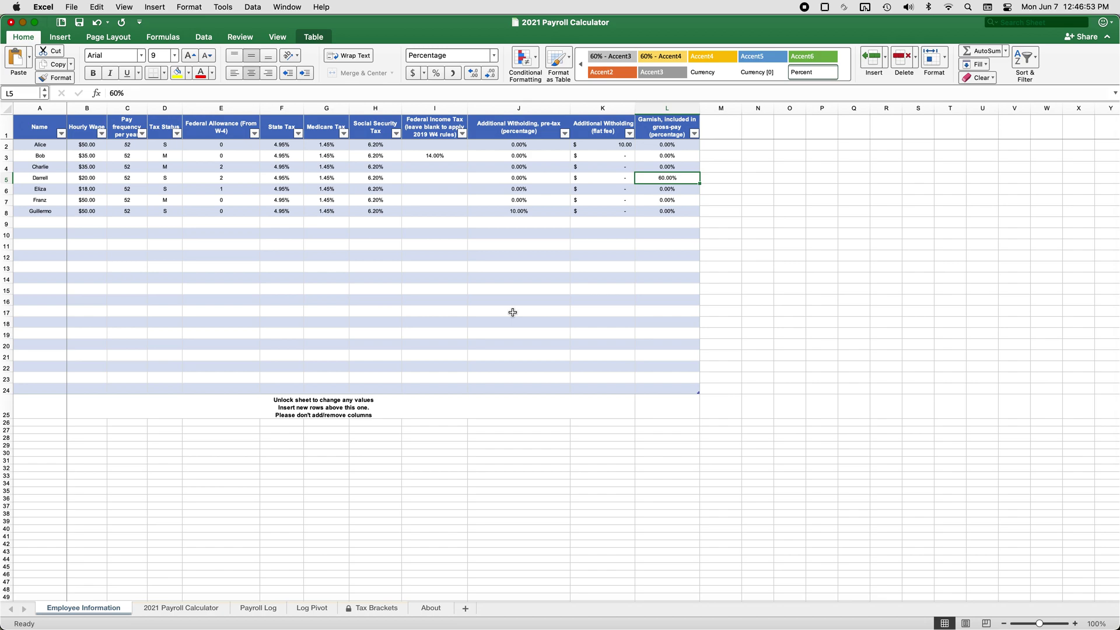
Review row 5's Net Pay, garnish and Paycheck formulas, then select the seven paycheck rows.
key("ctrl+Page_Down")
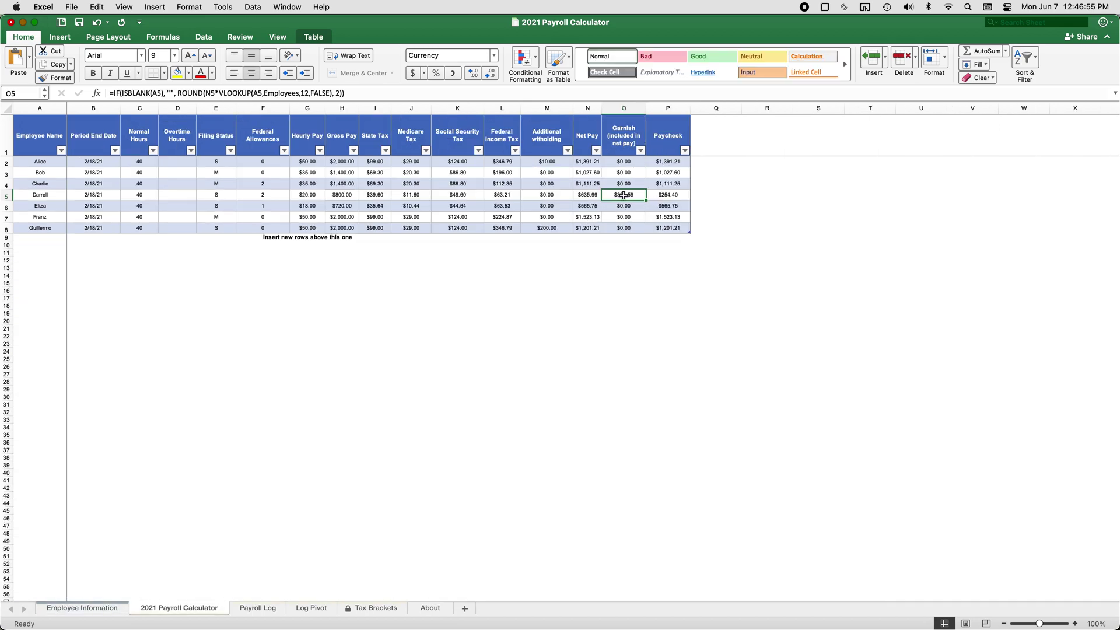
left_click(672, 194)
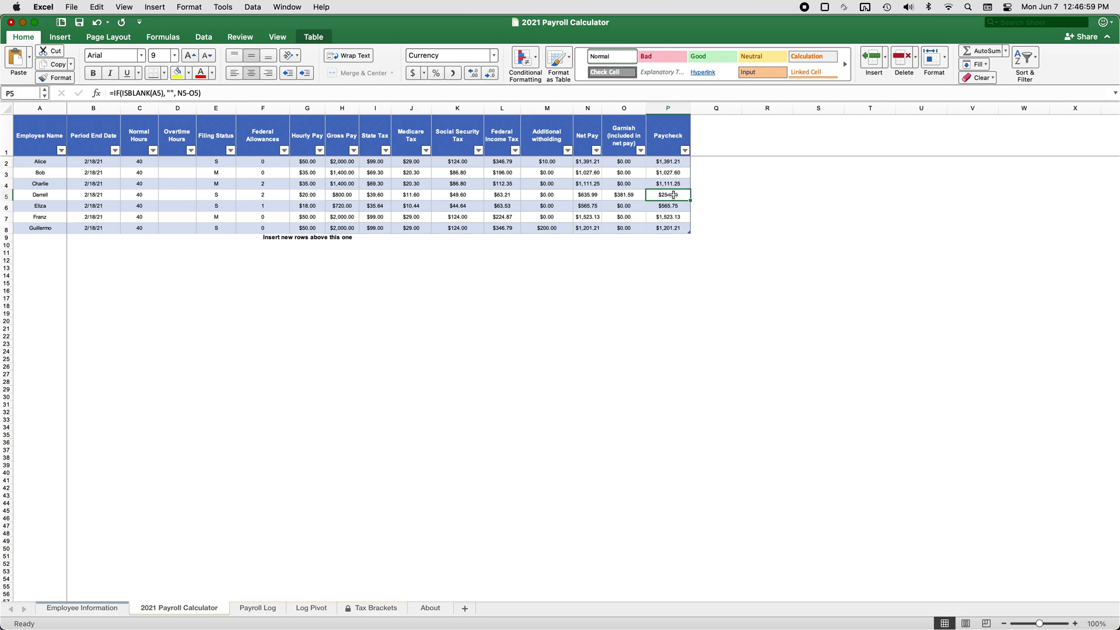
left_click(583, 198)
left_click(613, 198)
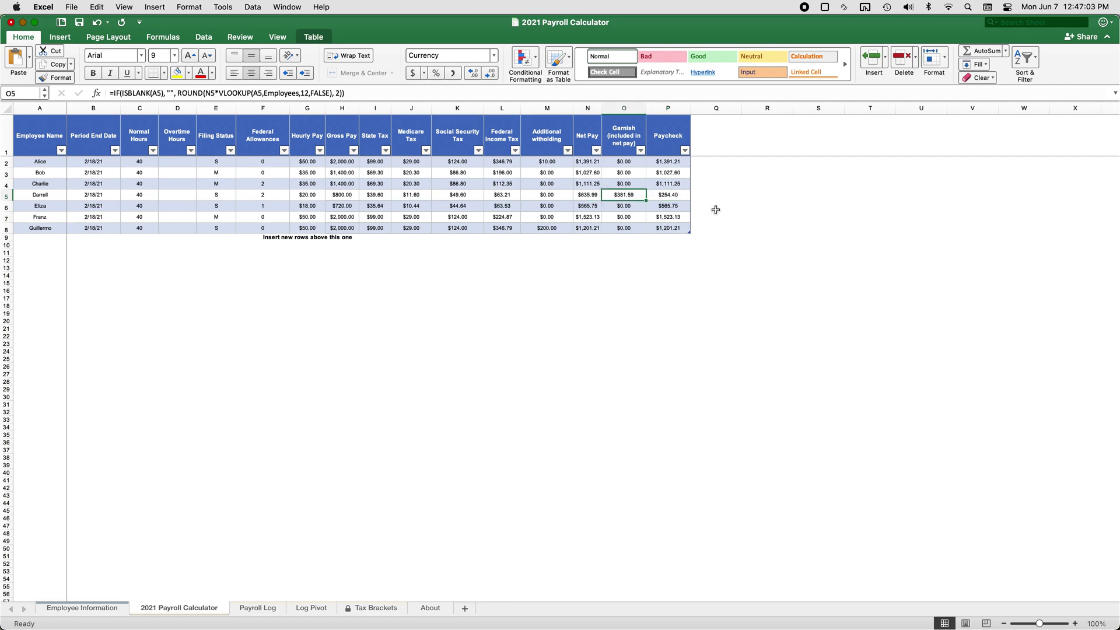
left_click(679, 197)
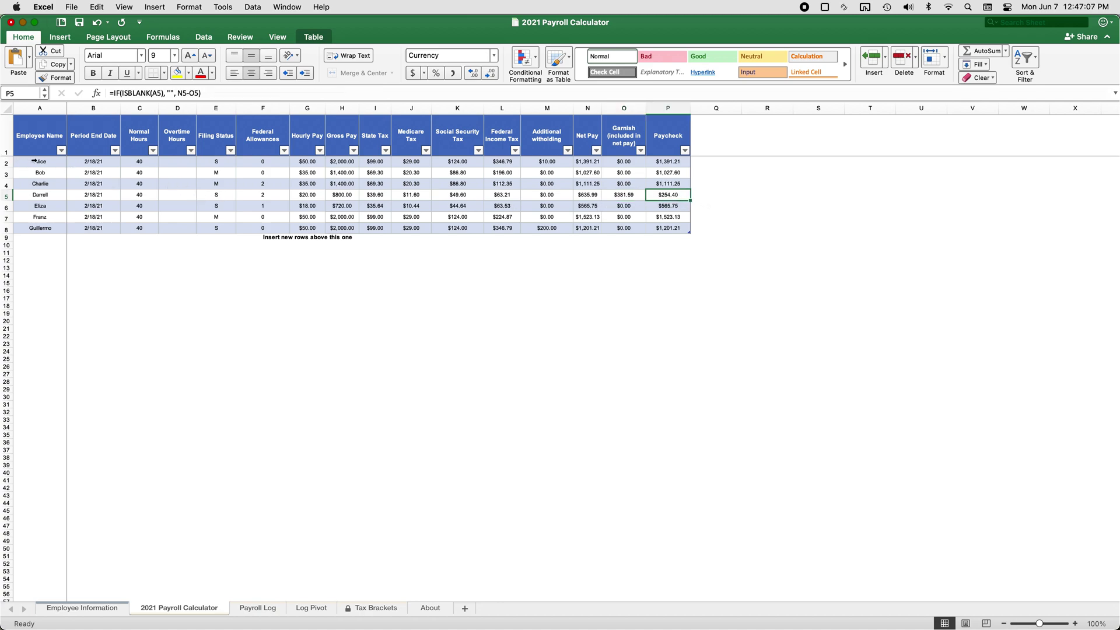
mouse_move(34, 161)
left_mouse_down()
mouse_move(688, 222)
mouse_move(697, 232)
left_mouse_up()
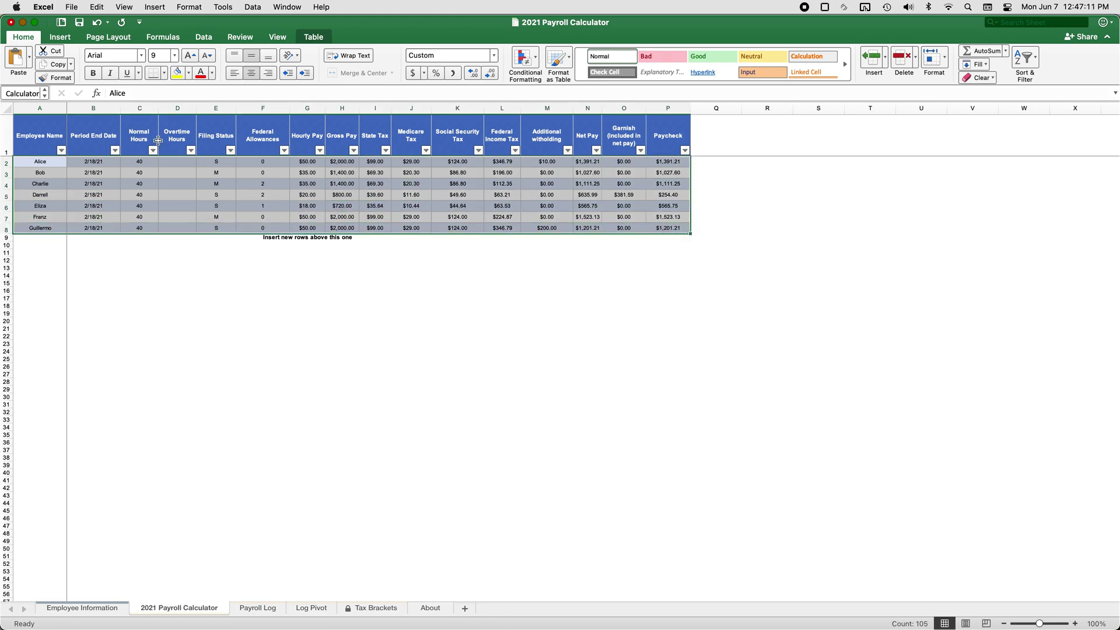
Copy the paycheck rows and paste them as values into Payroll Log starting at A44.
key("super+c")
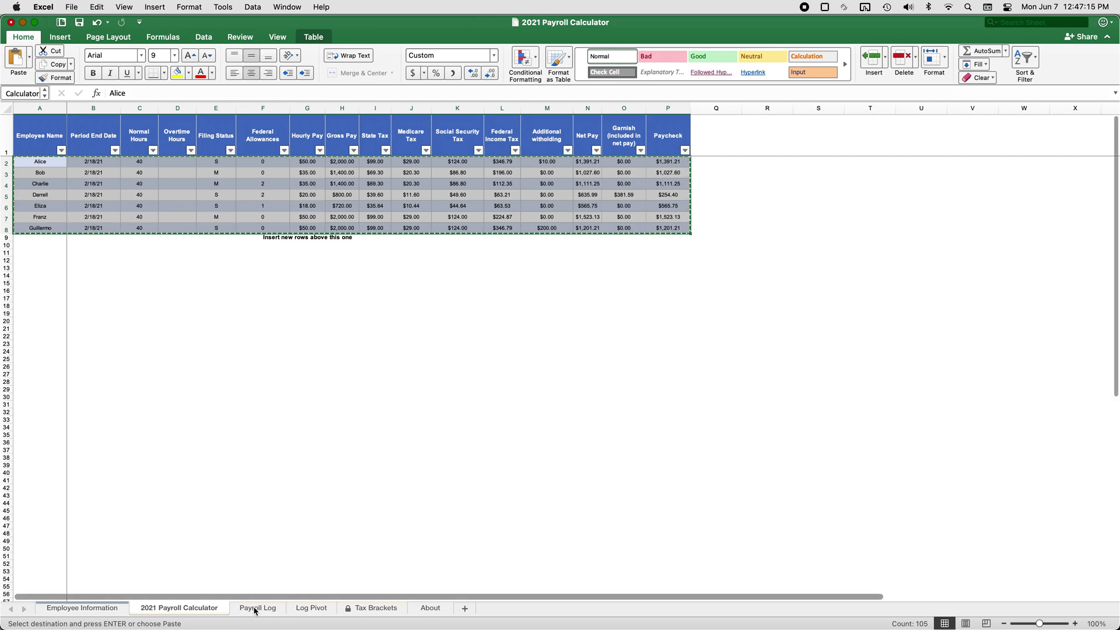
key("ctrl+Page_Down")
left_click(41, 462)
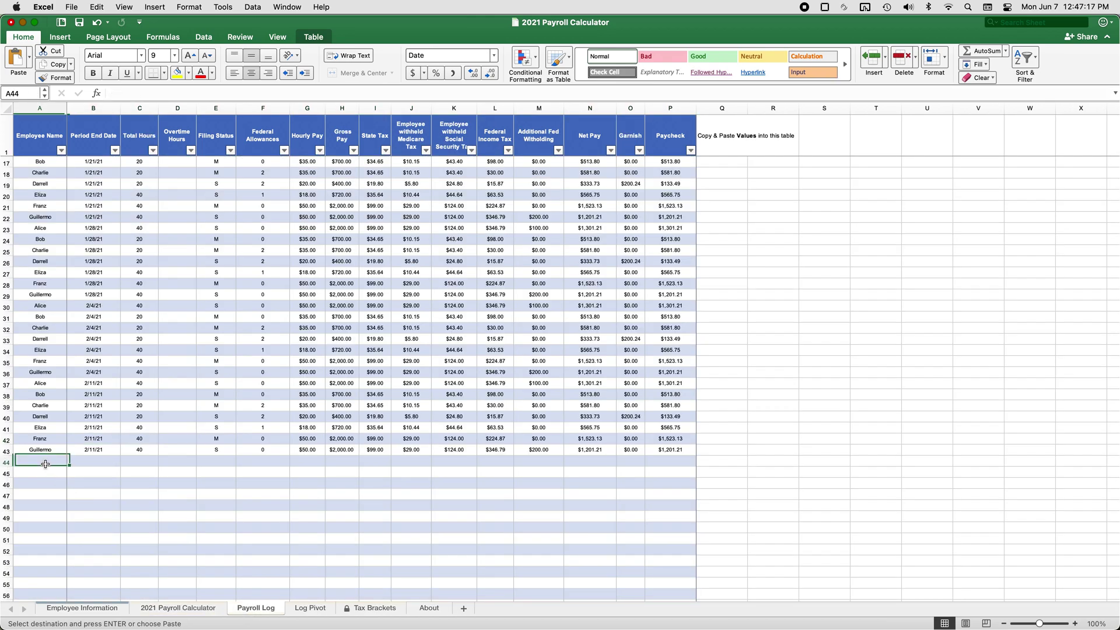
left_click(30, 64)
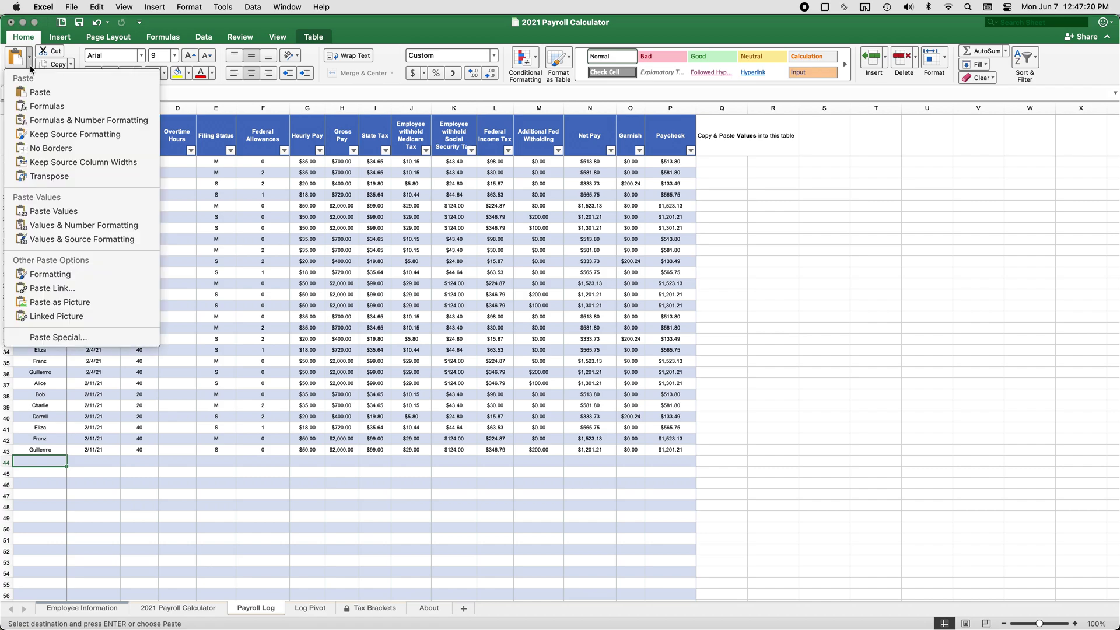
left_click(51, 212)
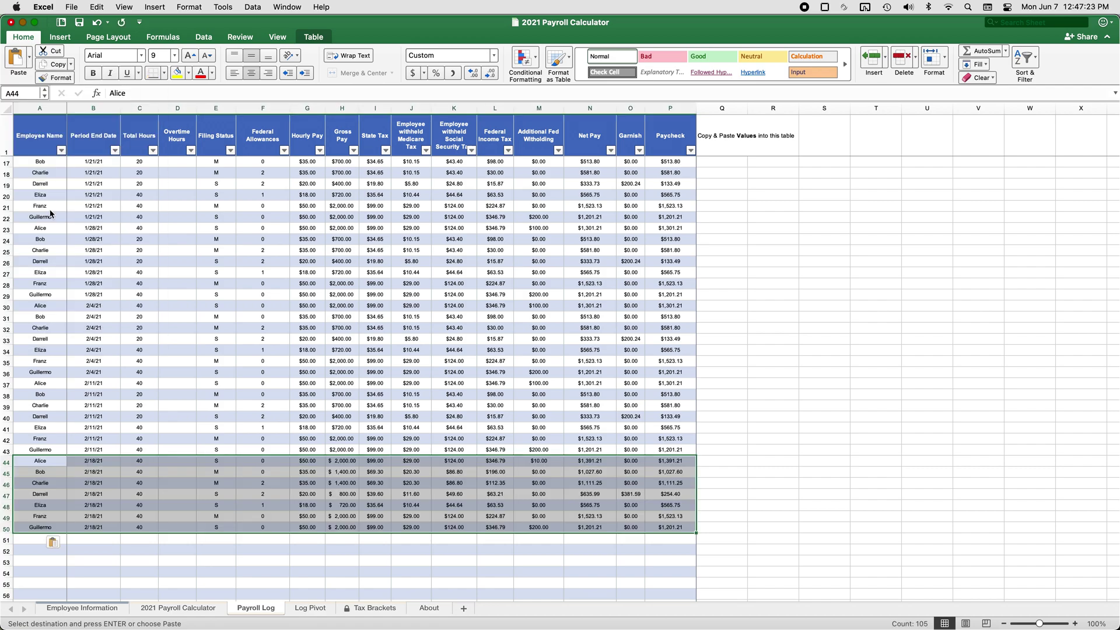
left_click(208, 610)
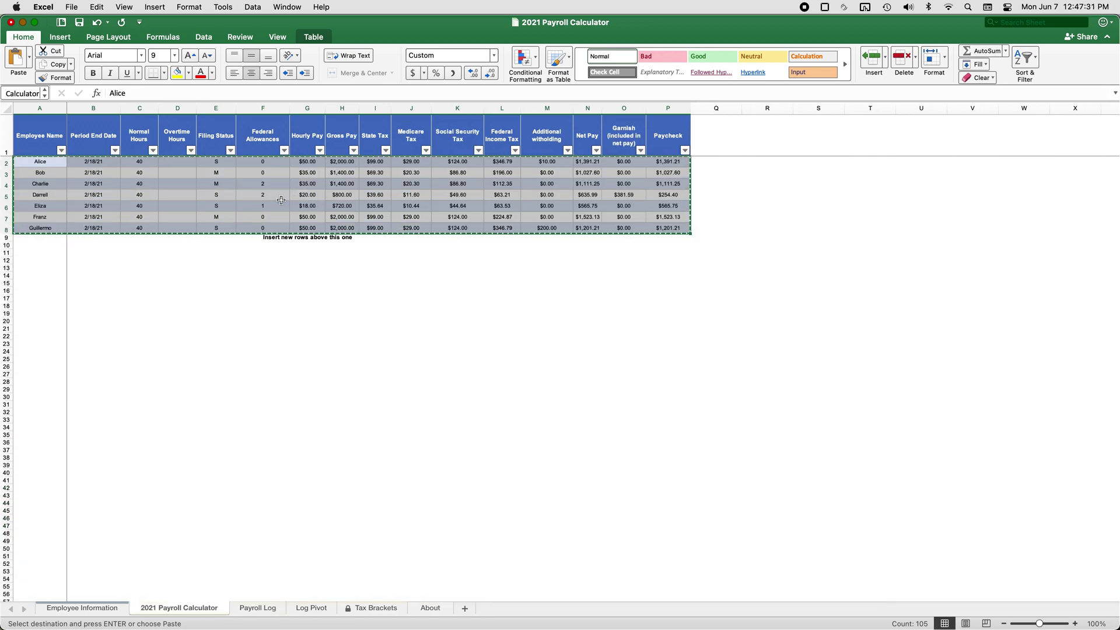
left_click(273, 200)
Check the hourly pay lookup in G5, then paste the rows into the Payroll Log.
left_click(301, 198)
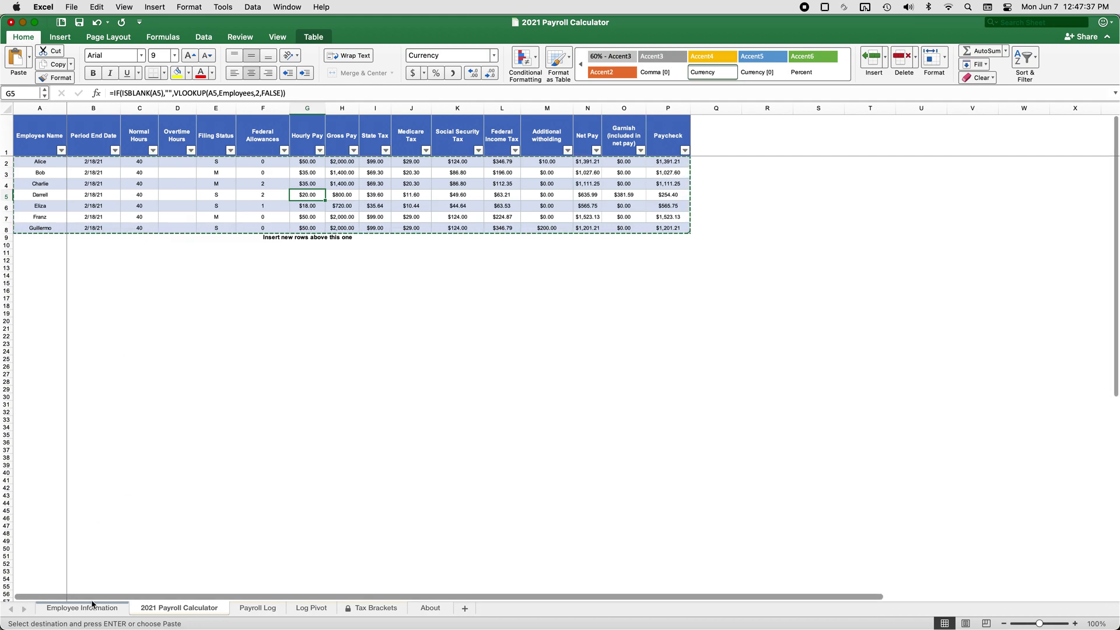
key("ctrl+Page_Up")
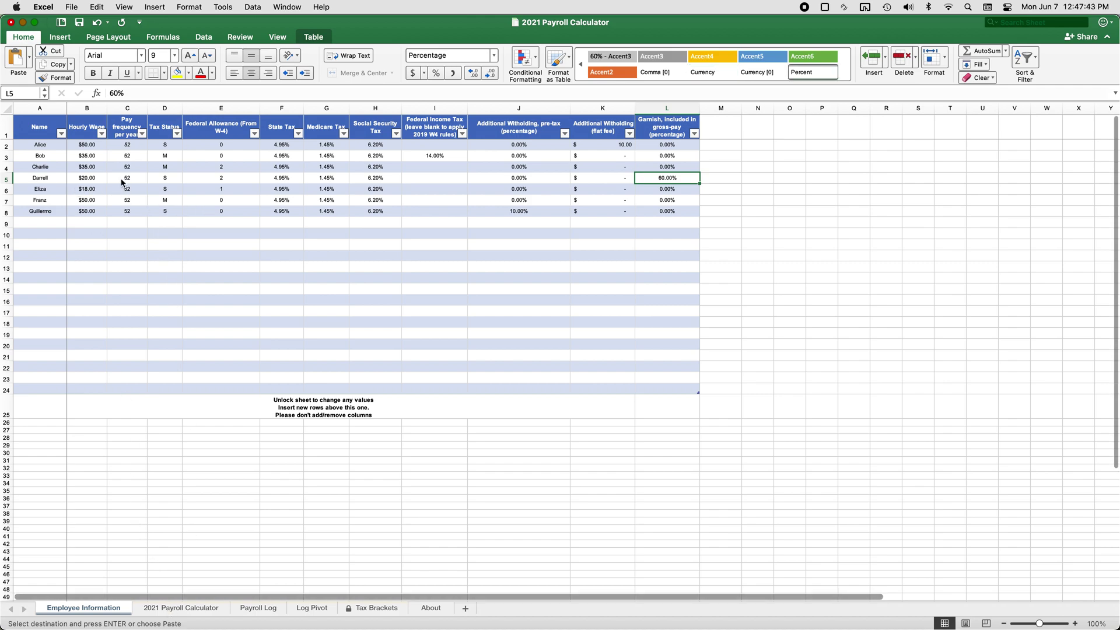
key("ctrl+Page_Down")
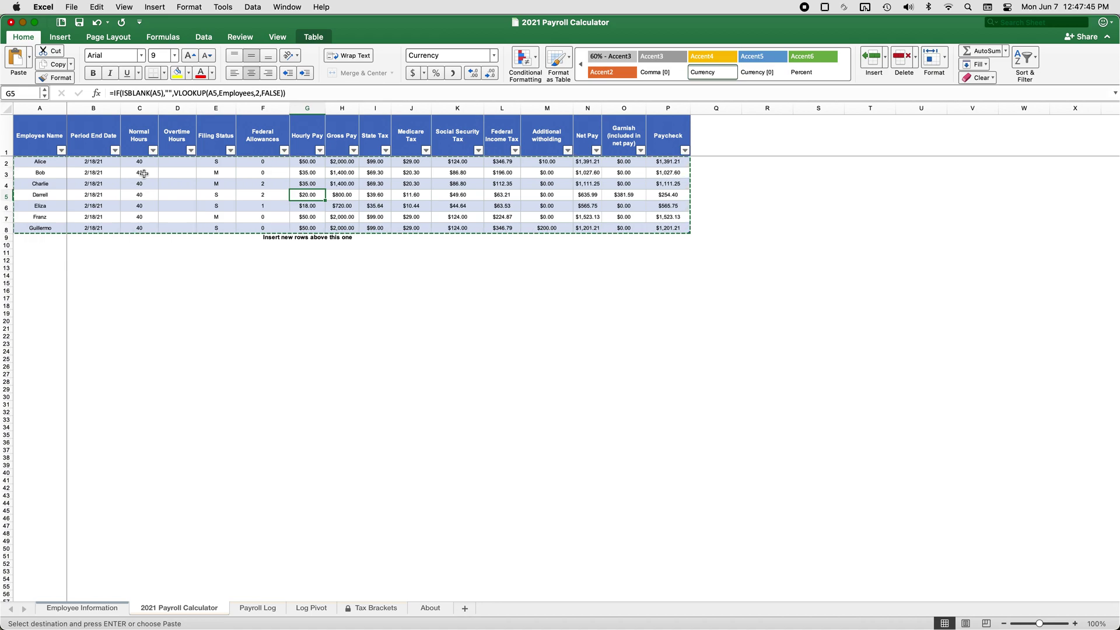
left_click(255, 608)
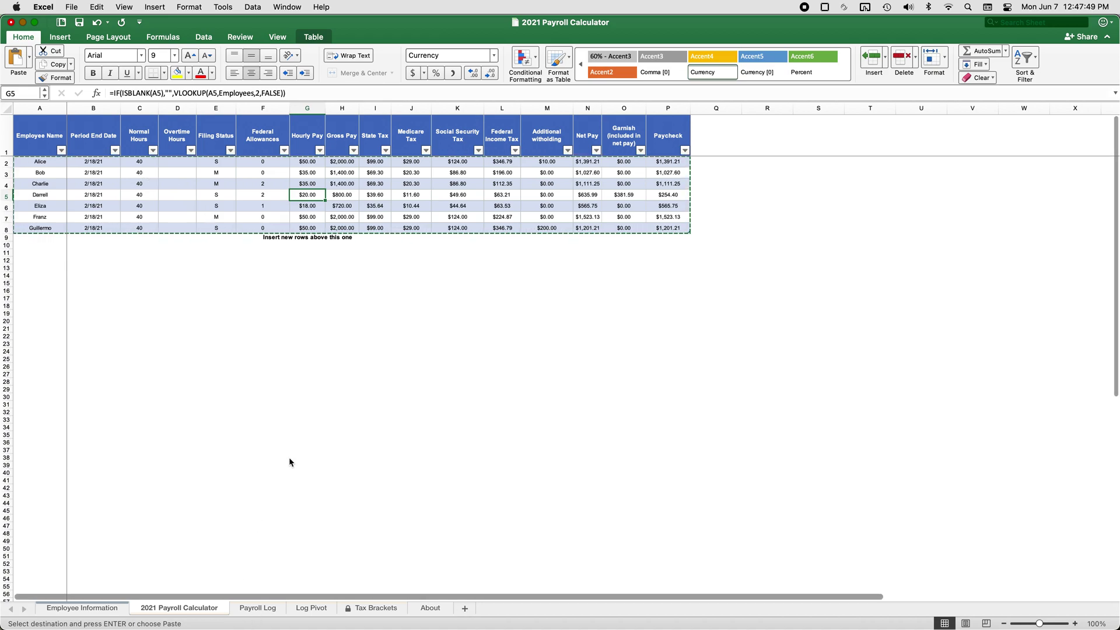
key("super+v")
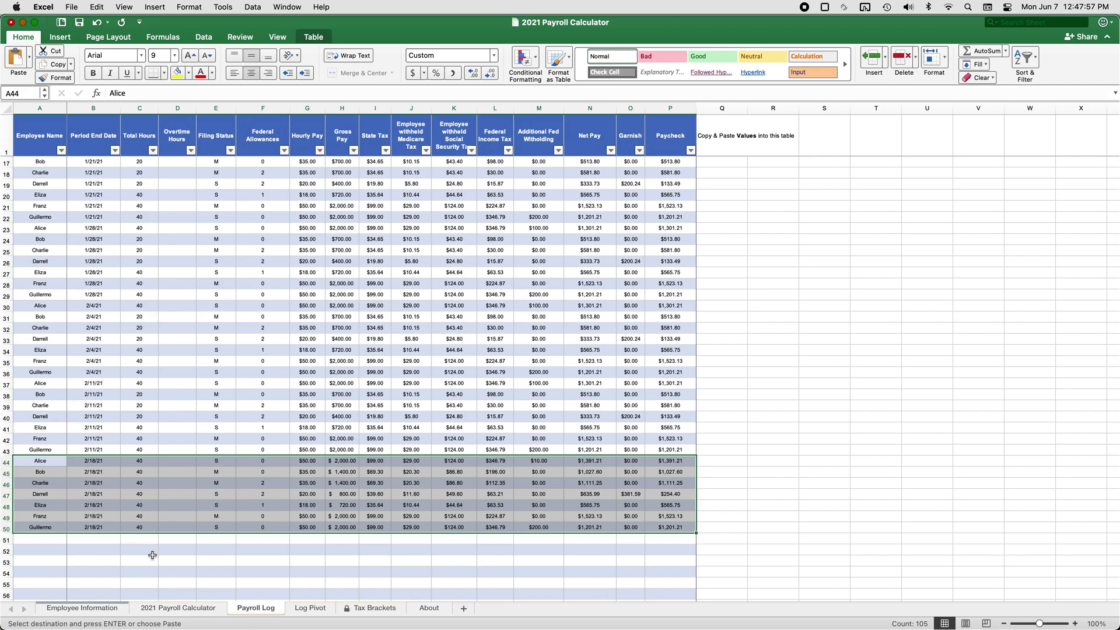
Compare the logged paycheck in Payroll Log P44 with the calculator's P2 formula.
left_click(187, 609)
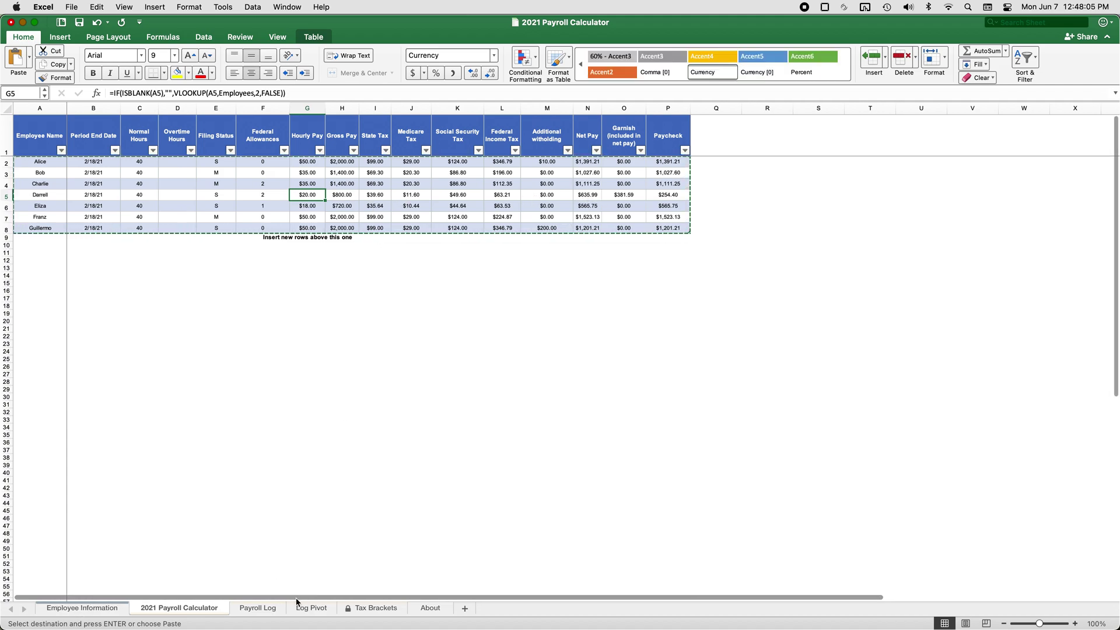
left_click(267, 608)
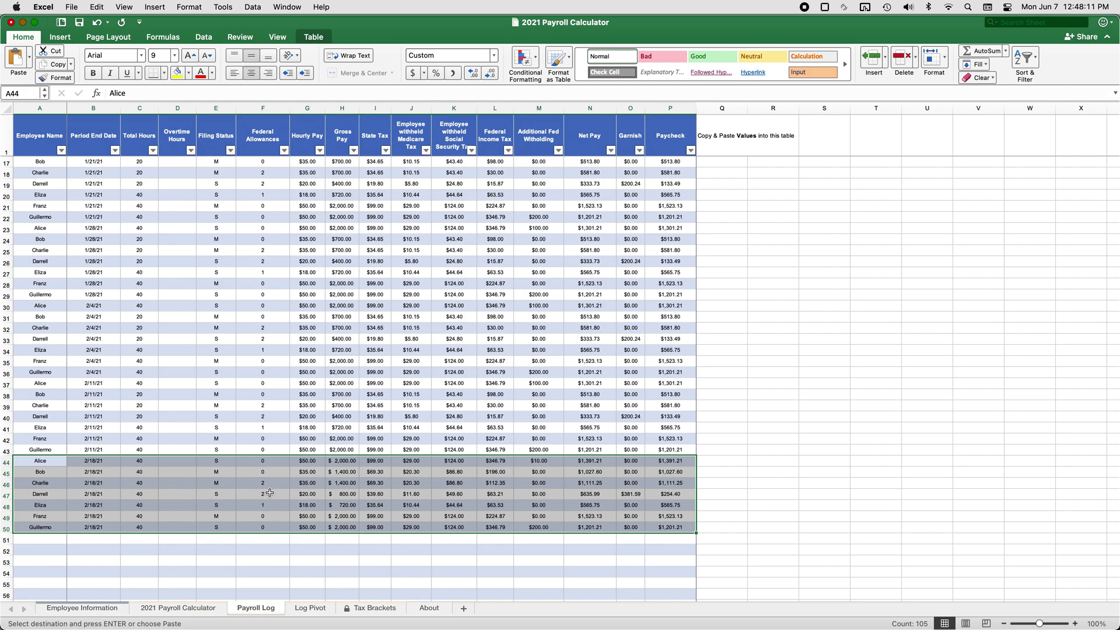
left_click(663, 464)
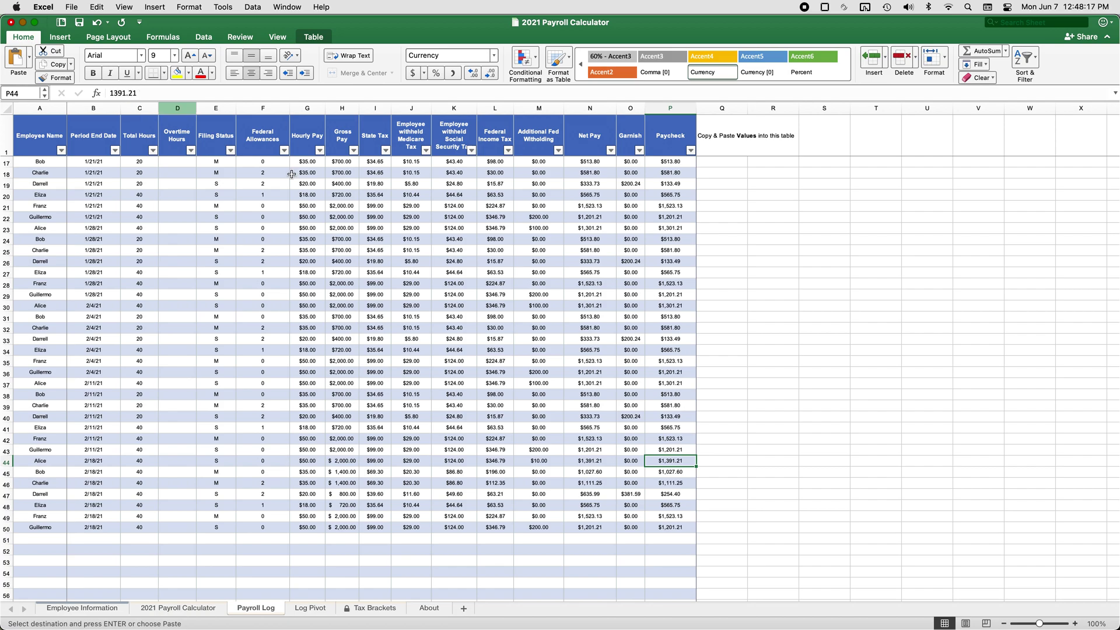
left_click(206, 609)
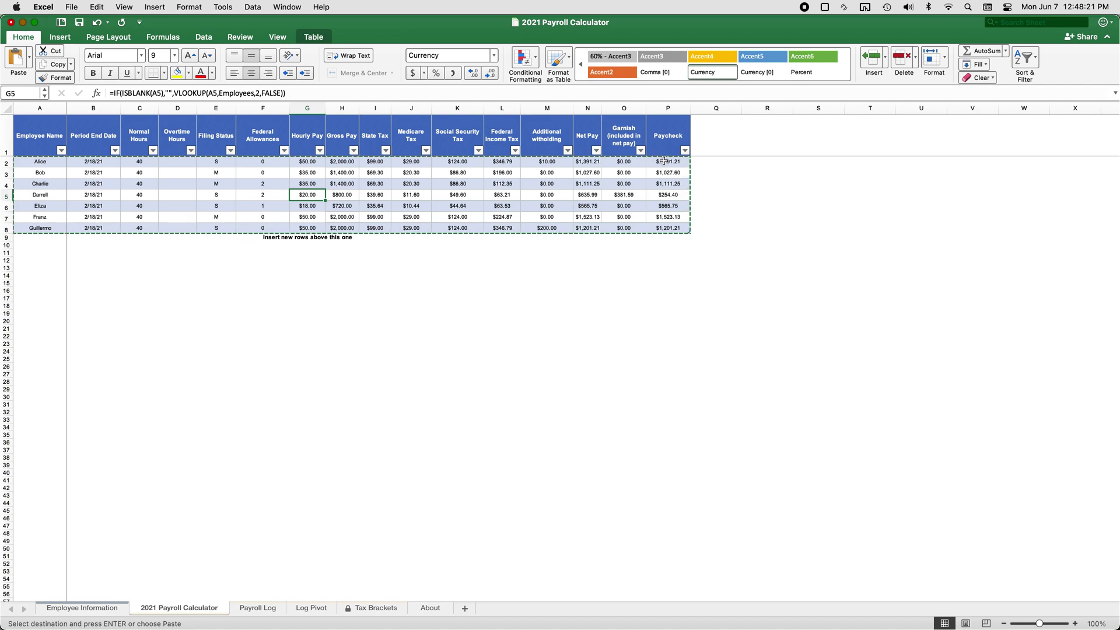
left_click(650, 163)
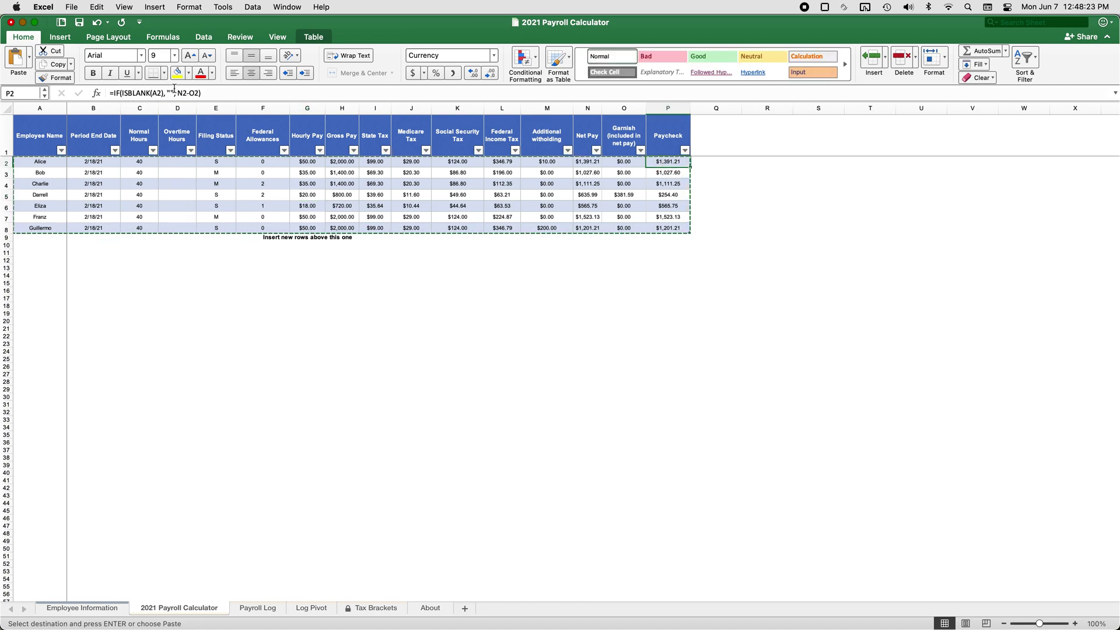
left_click(274, 608)
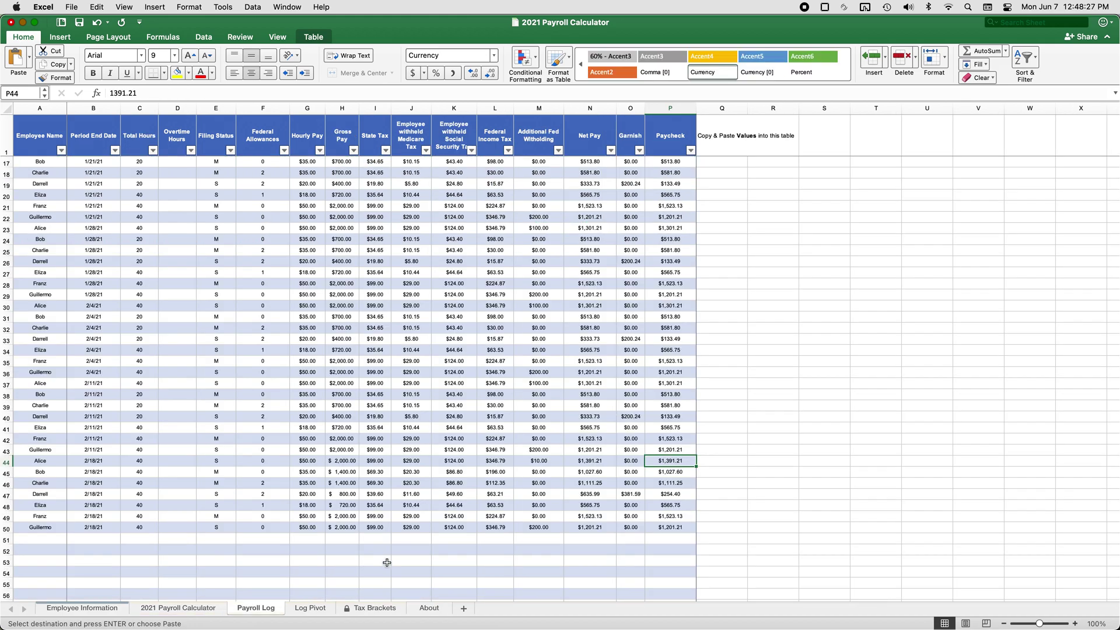
Step through the logged 2/18/21 rows from A44 down to A50.
key("Left")
key("Left")
key("Left")
key("Left")
key("Left")
key("Left")
key("Left")
key("Left")
key("Left")
key("Left")
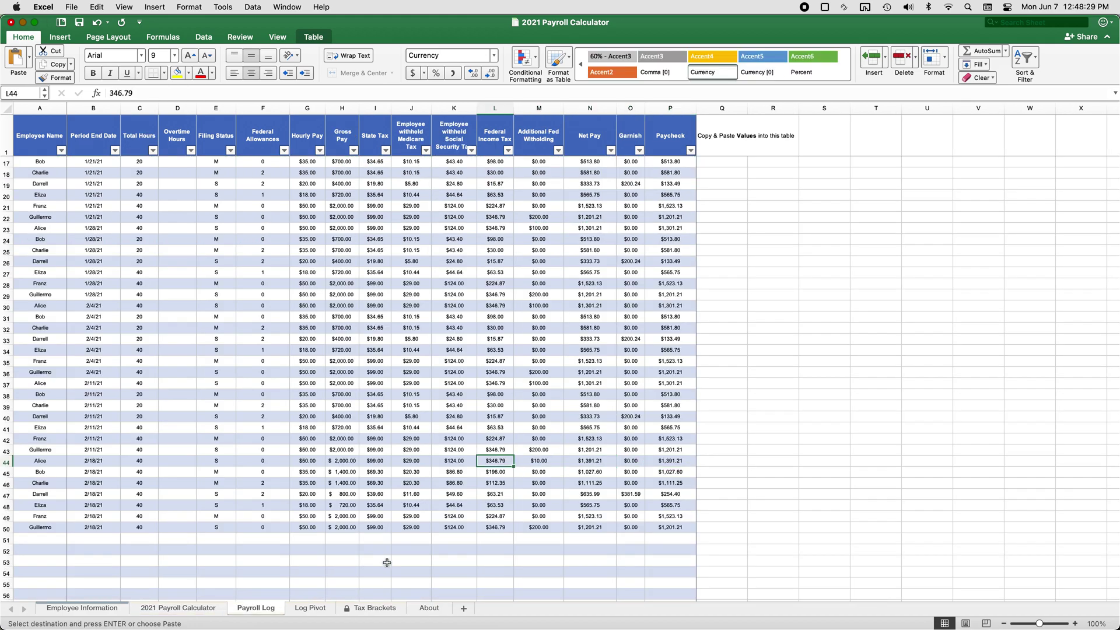
key("Left")
key("Left")
key("Left")
key("Left")
key("Left")
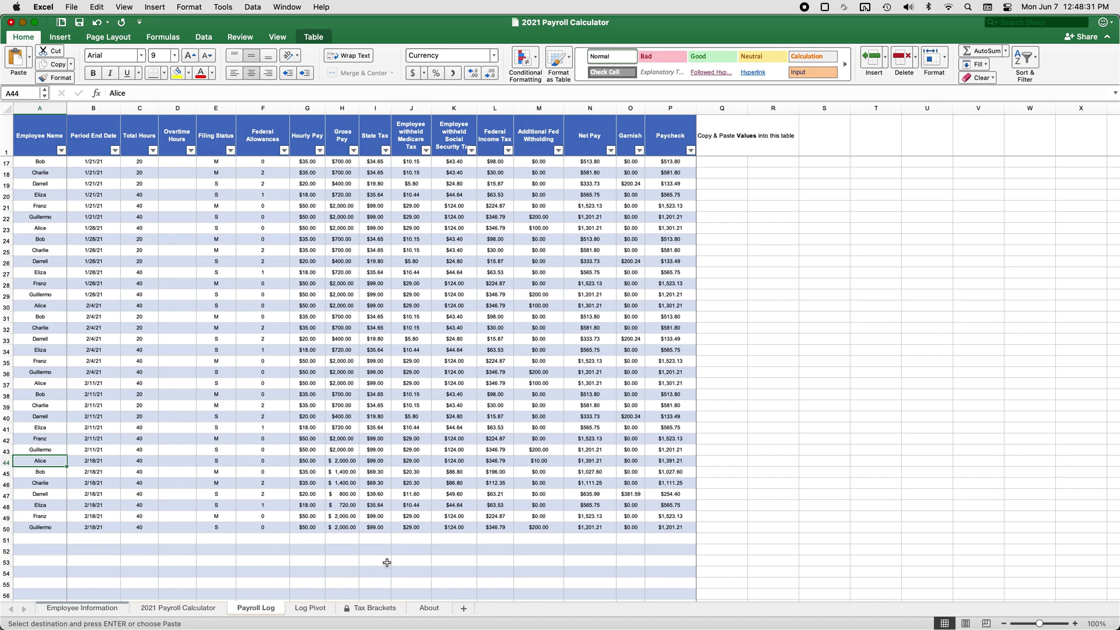
key("Down")
key("Down")
key("Down")
key("Down")
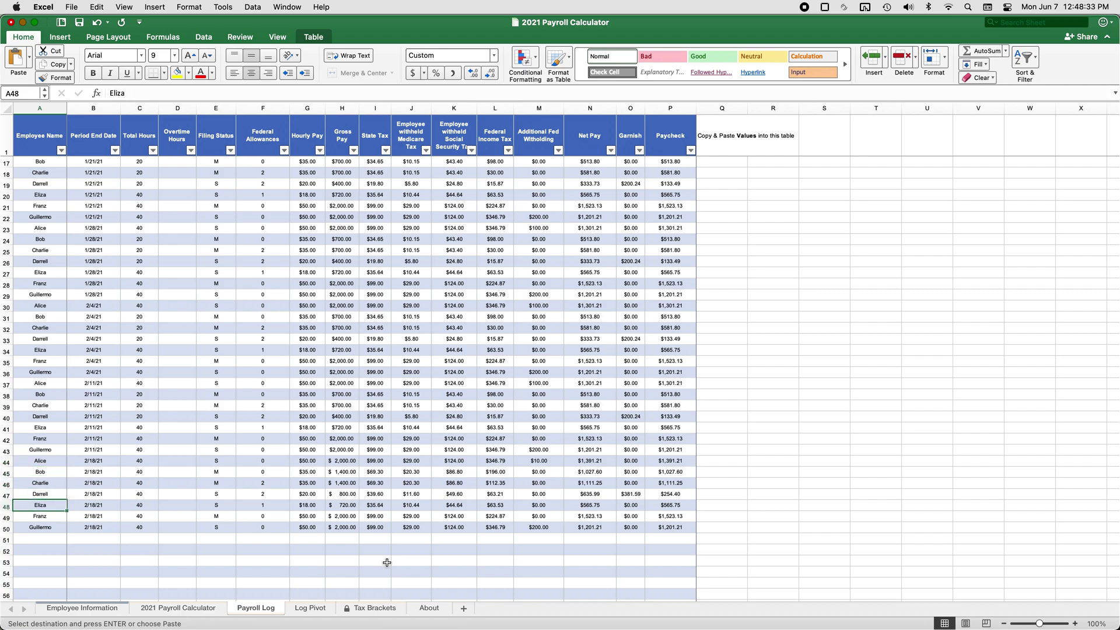
key("Down")
key("Down")
key("Right")
key("Left")
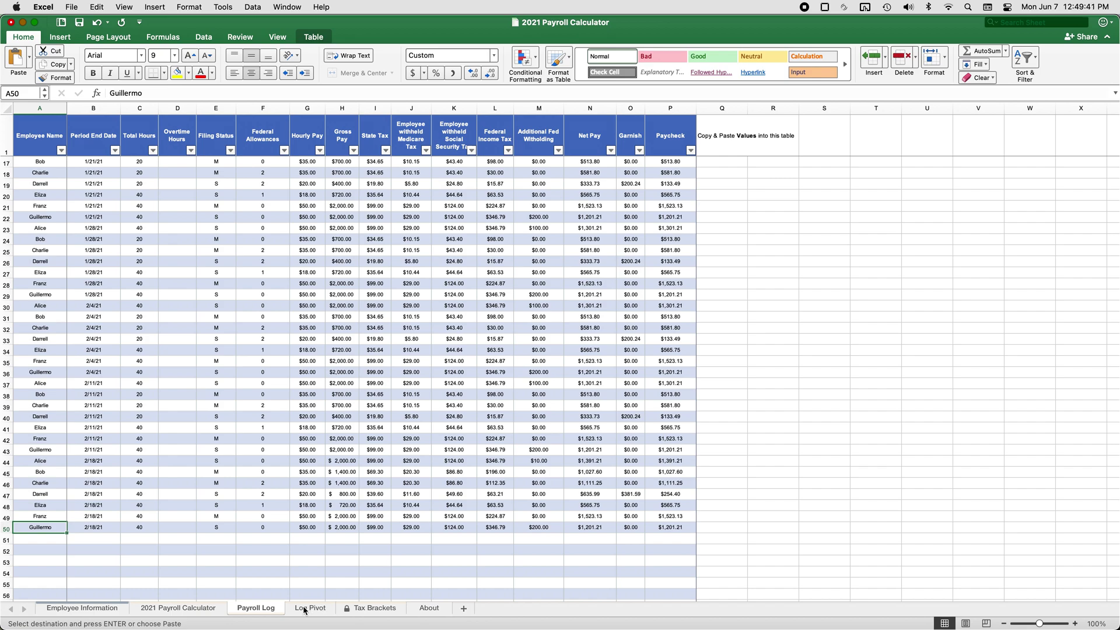
On Log Pivot, set the timeline to MONTHS and select JAN through FEB 2021.
left_click(304, 610)
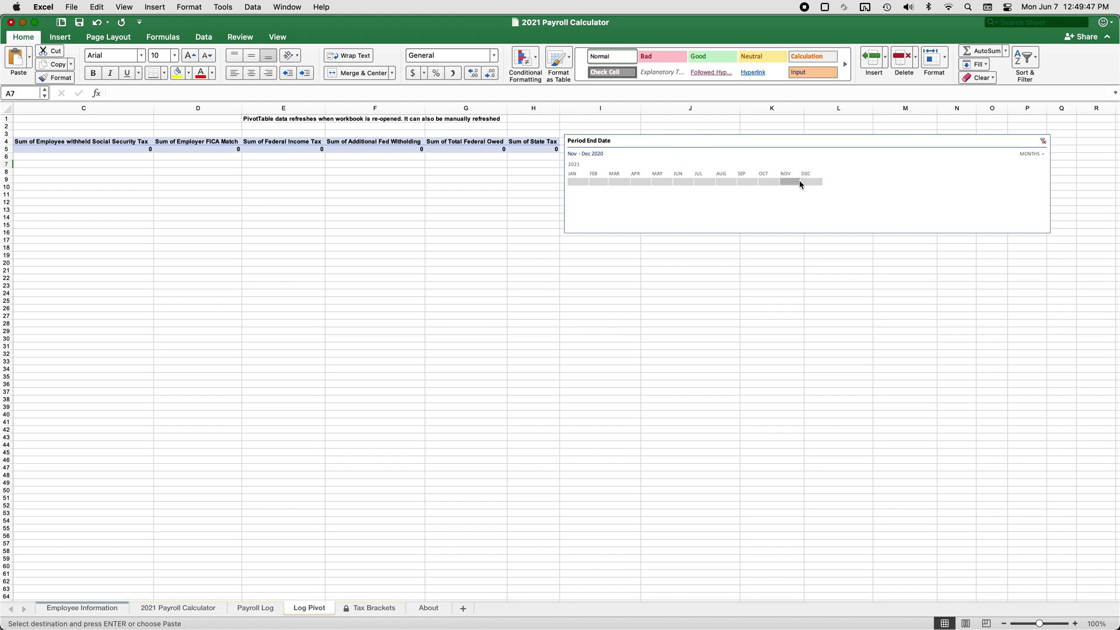
left_click(1035, 156)
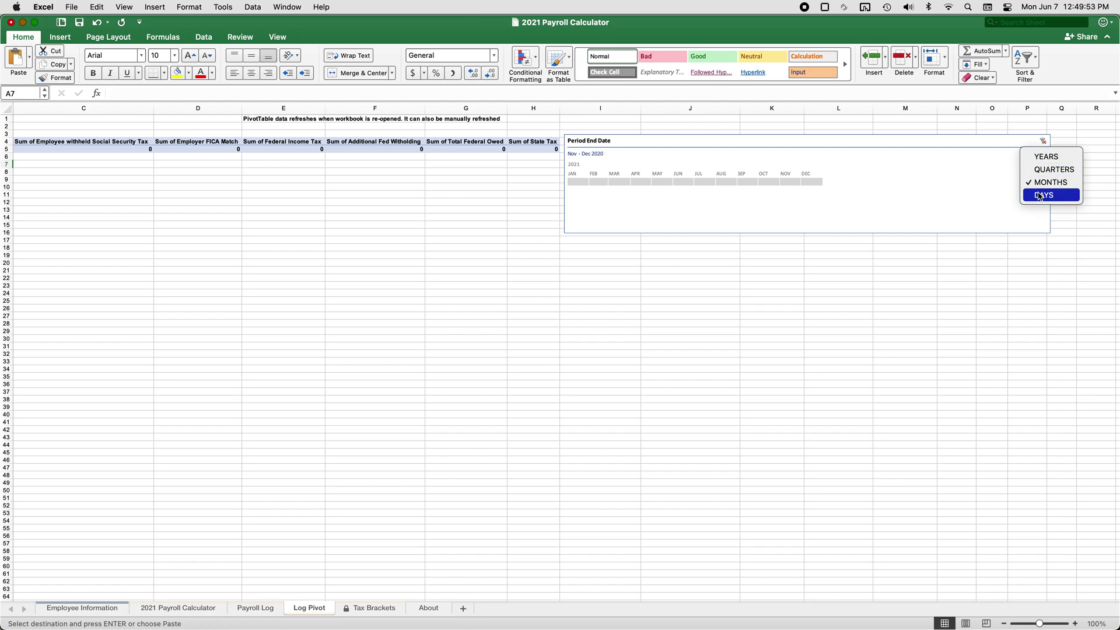
left_click(967, 180)
left_click(580, 182)
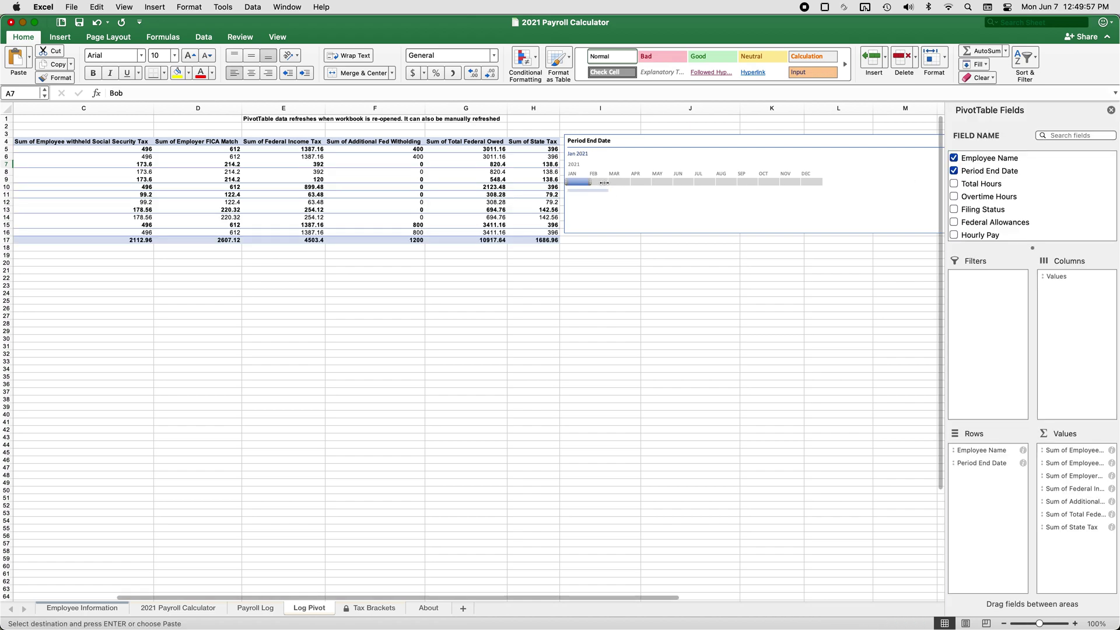
left_click_drag(604, 182, 607, 183)
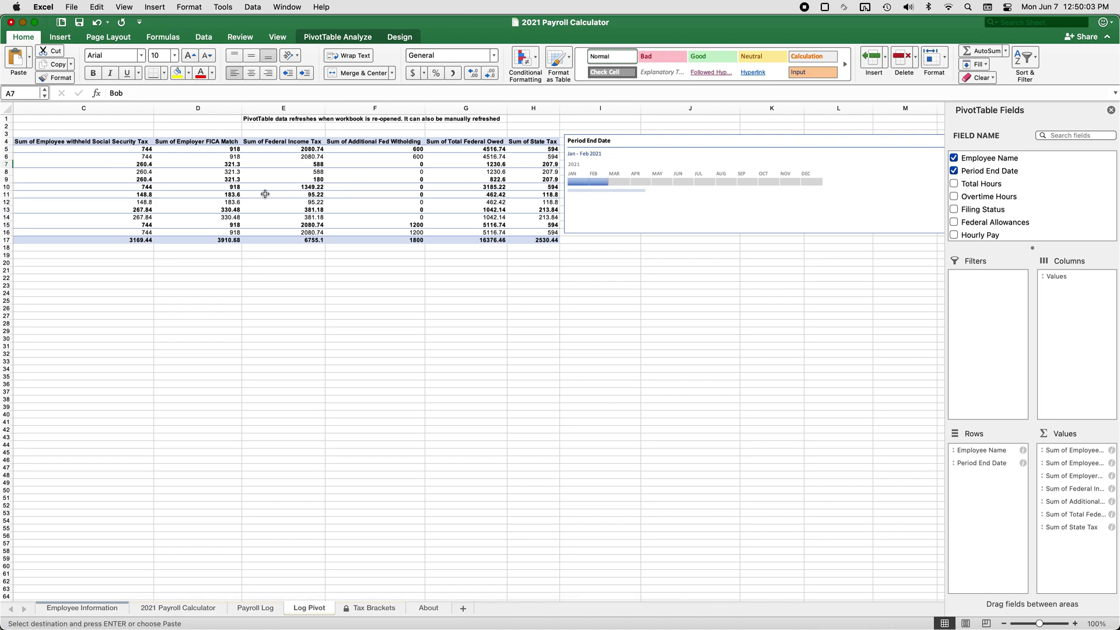
scroll(313, 172, "left", 3)
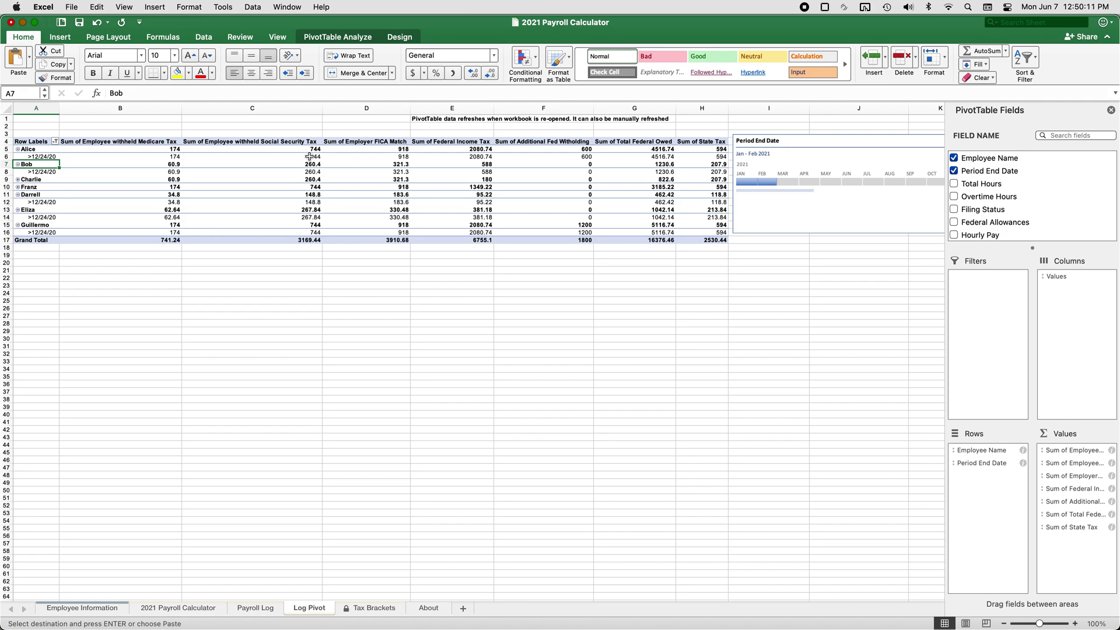
left_click(396, 155)
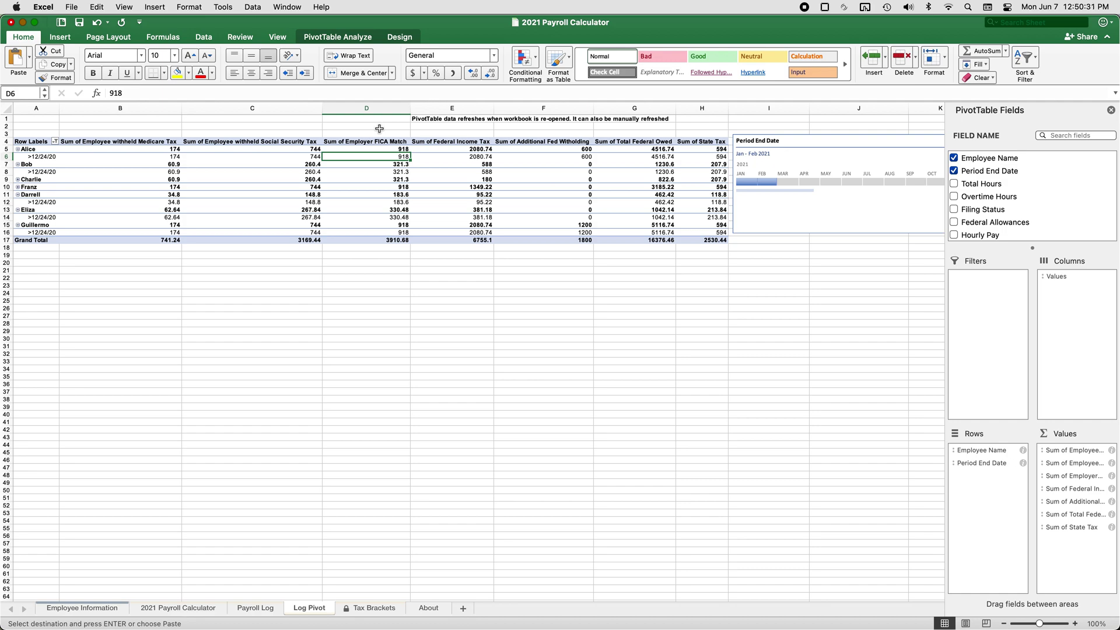
left_click(459, 156)
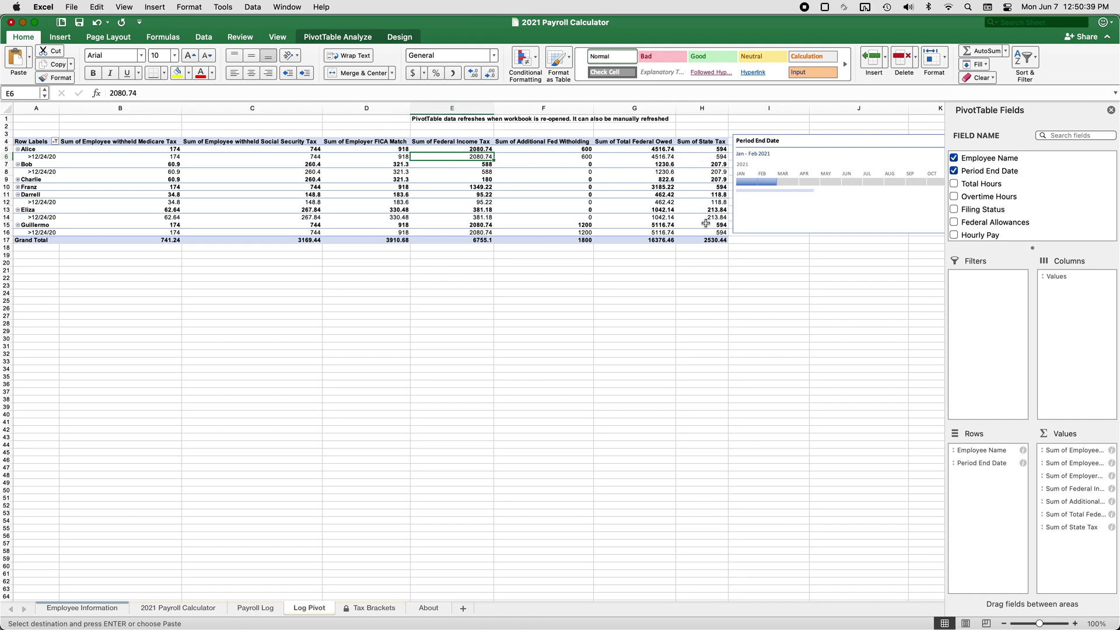
left_click(706, 240)
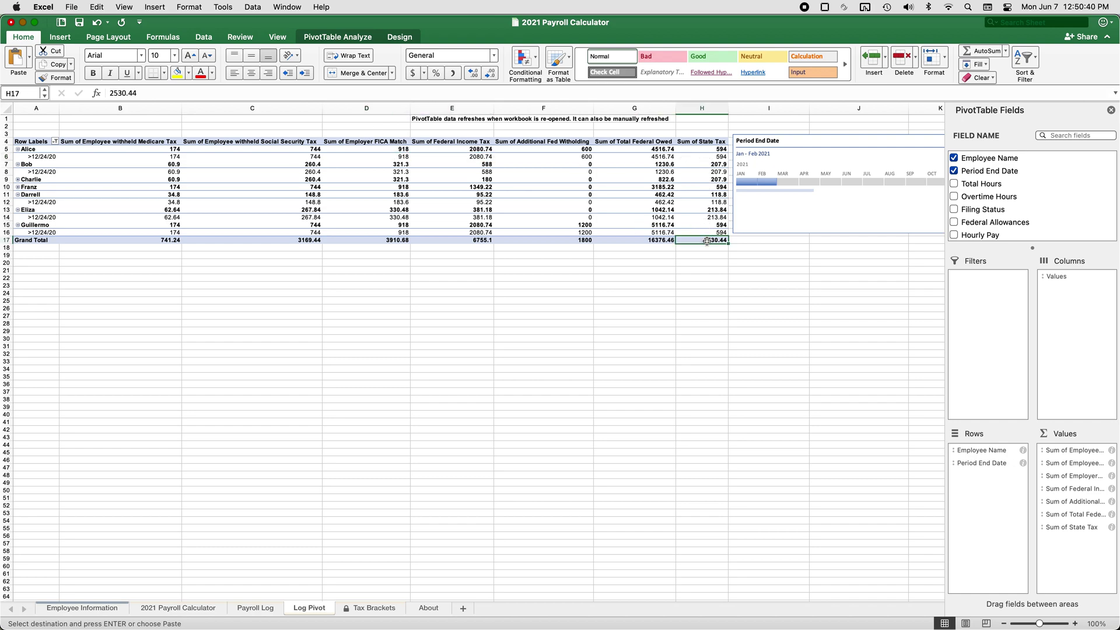
left_click(143, 240)
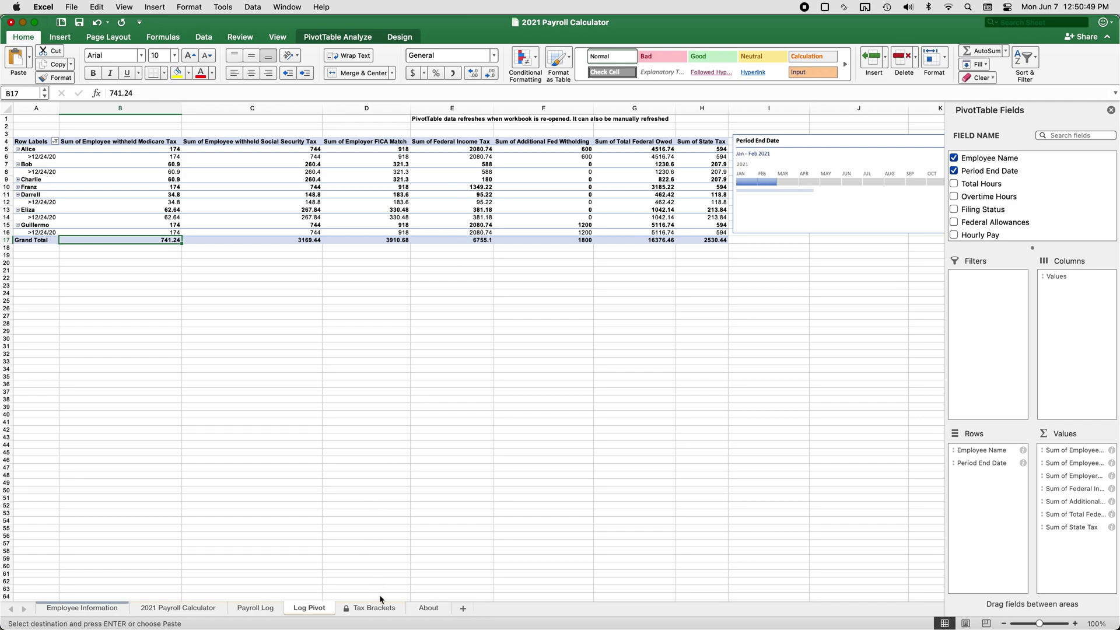
View the Tax Brackets sheet, then switch to the About sheet listing purpose, known issues and disclaimer.
left_click(405, 605)
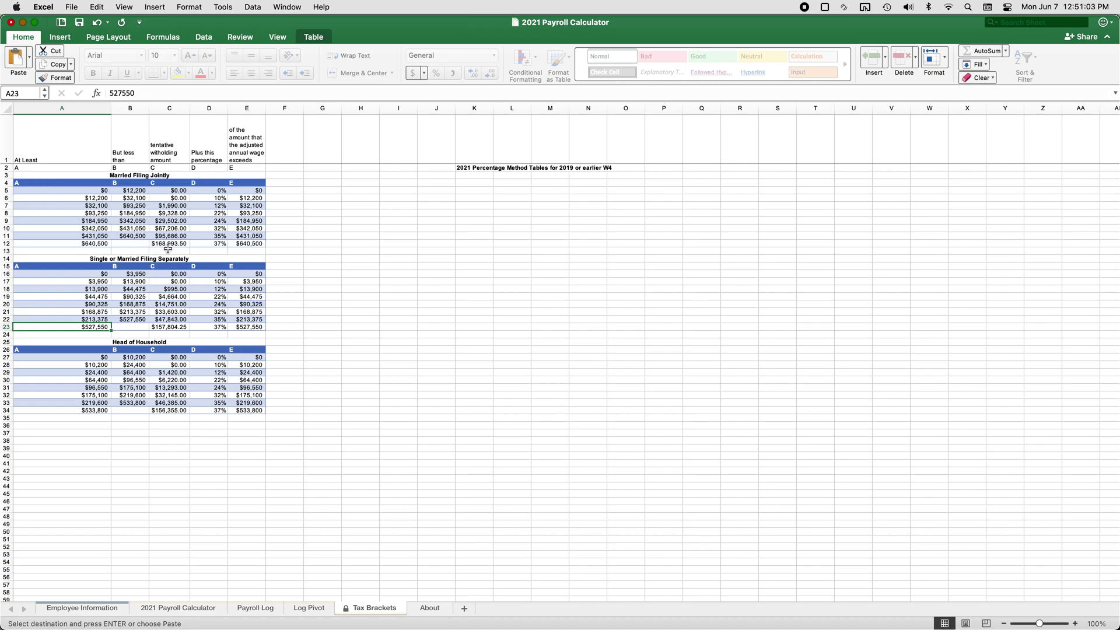
left_click(429, 607)
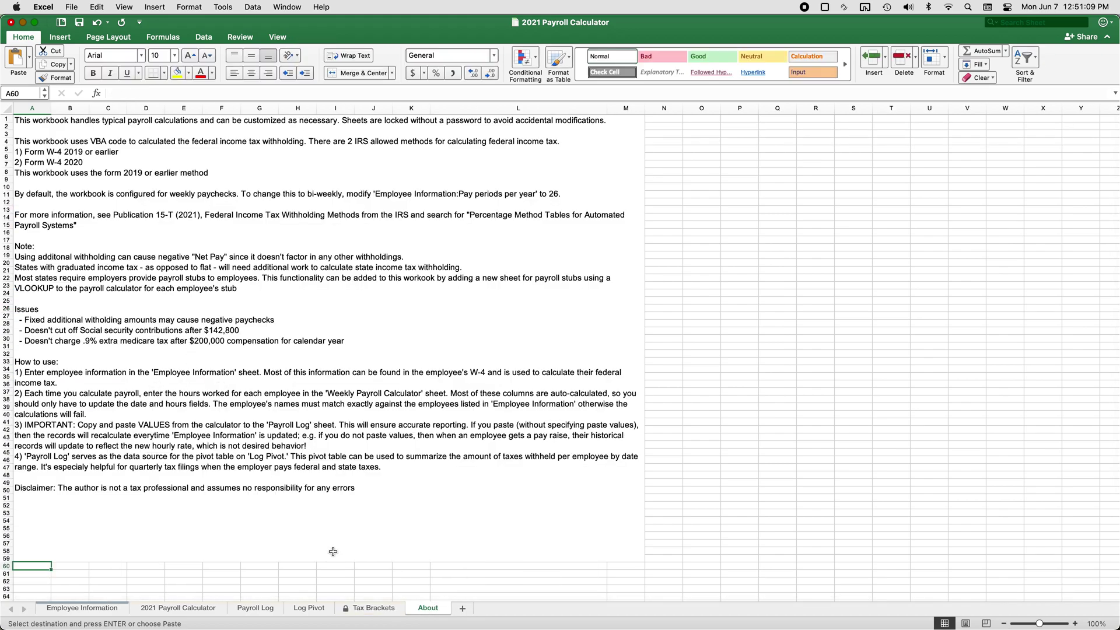
Remove protection from the Tax Brackets sheet, then protect it again with a blank password.
left_click(374, 610)
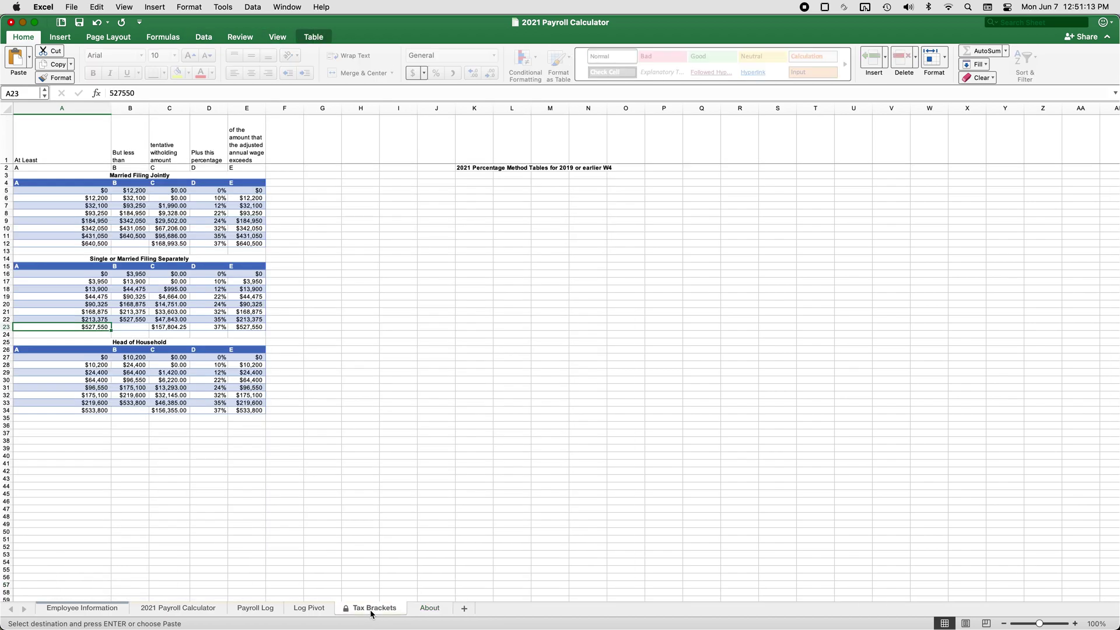
right_click(371, 613)
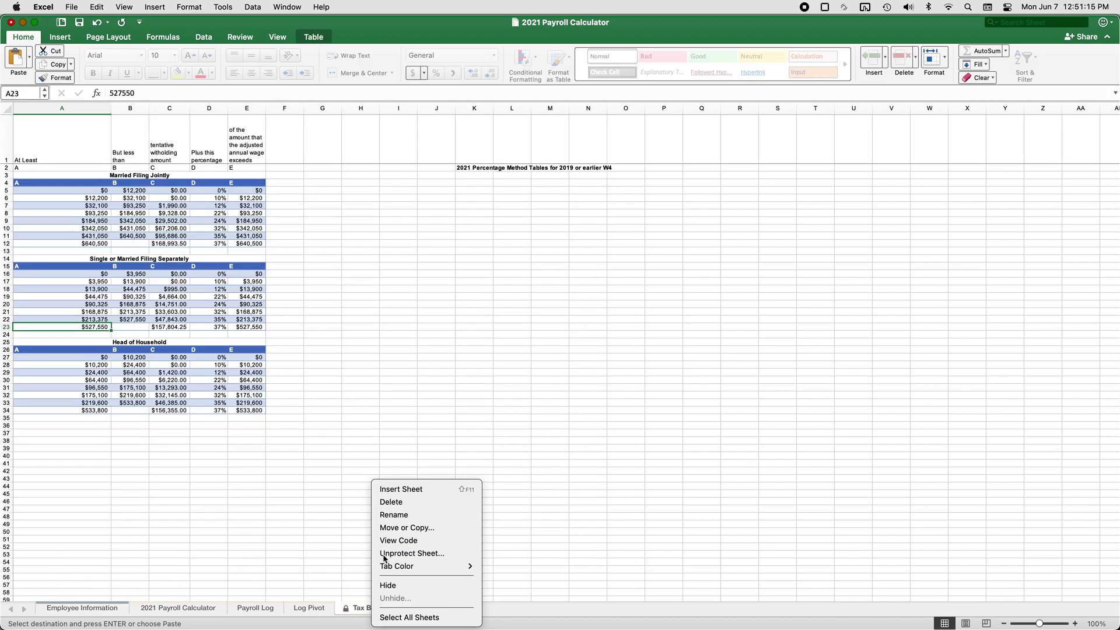
left_click(374, 554)
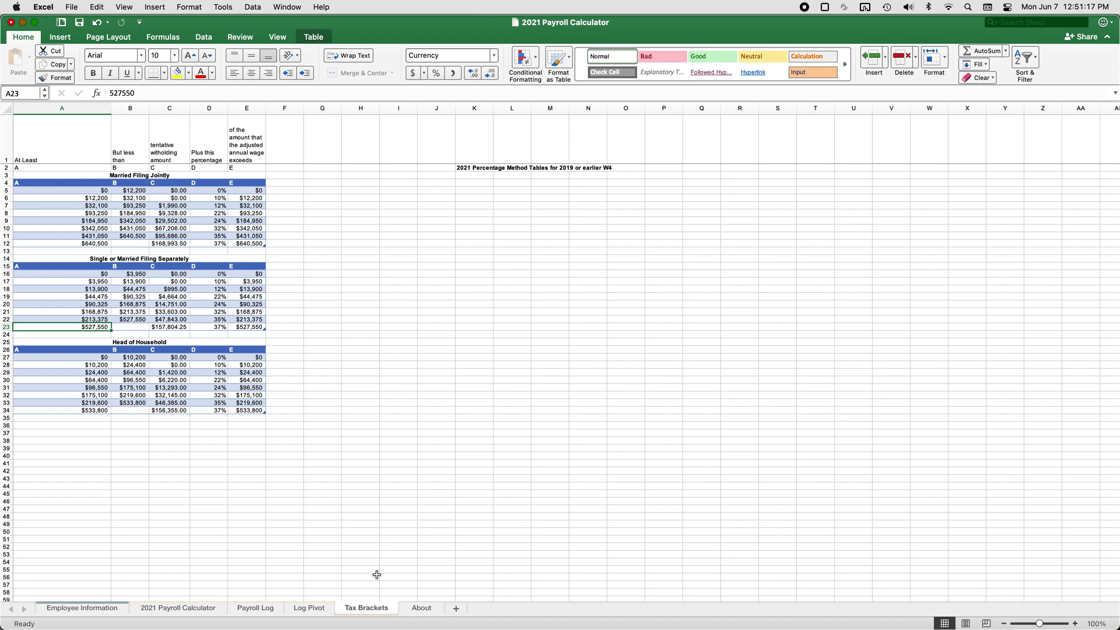
right_click(376, 610)
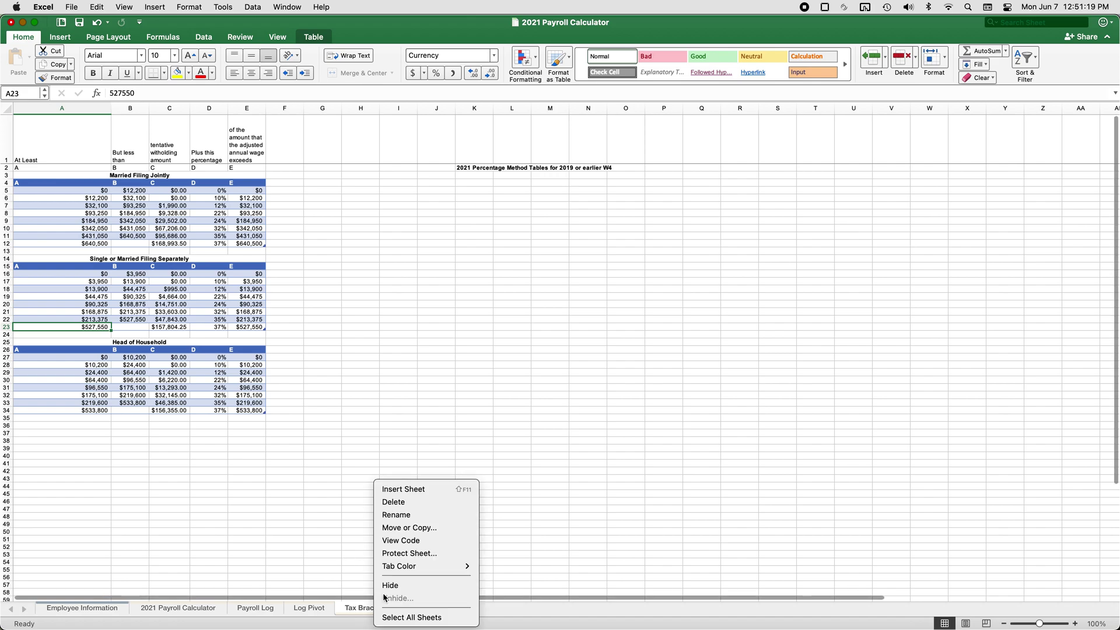
left_click(398, 553)
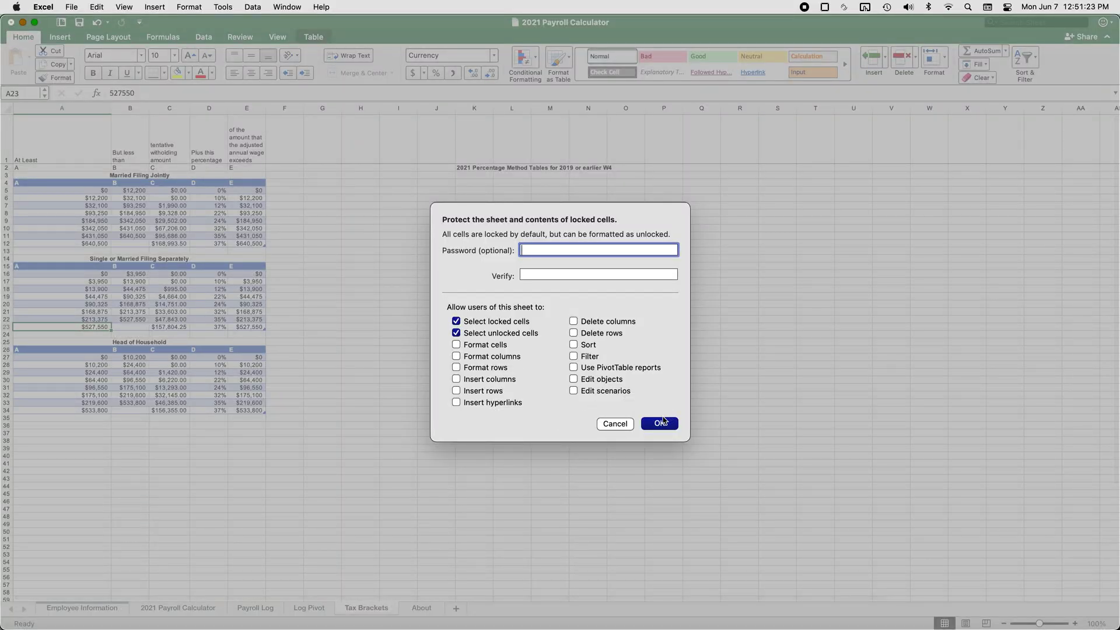
left_click(659, 424)
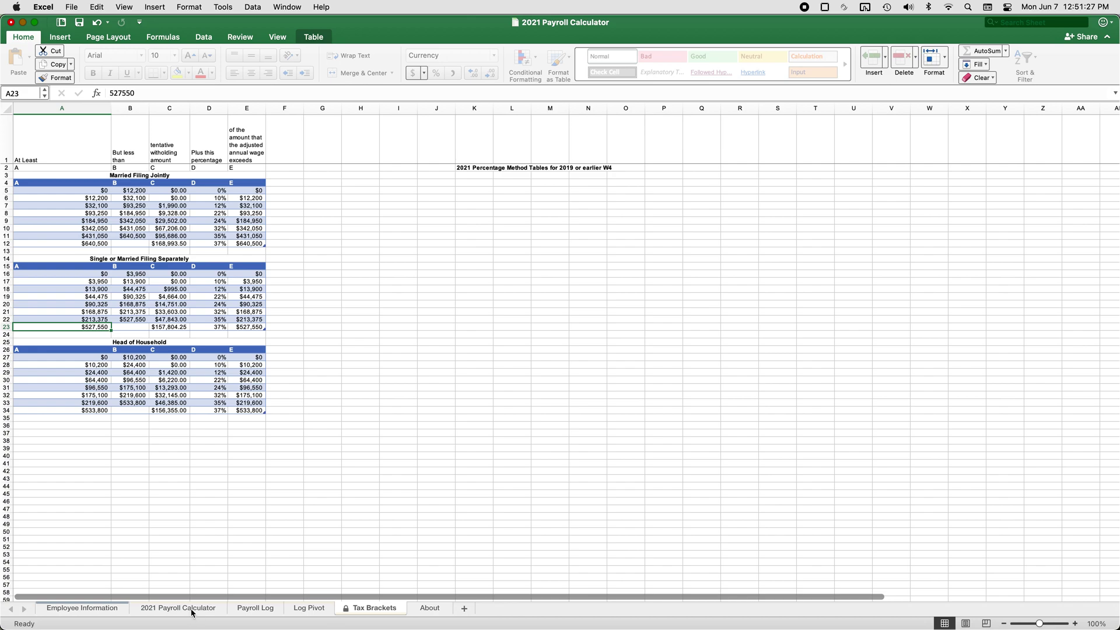
On the 2021 Payroll Calculator sheet, inspect the formulas in F2, H2, E2 and G2.
left_click(178, 607)
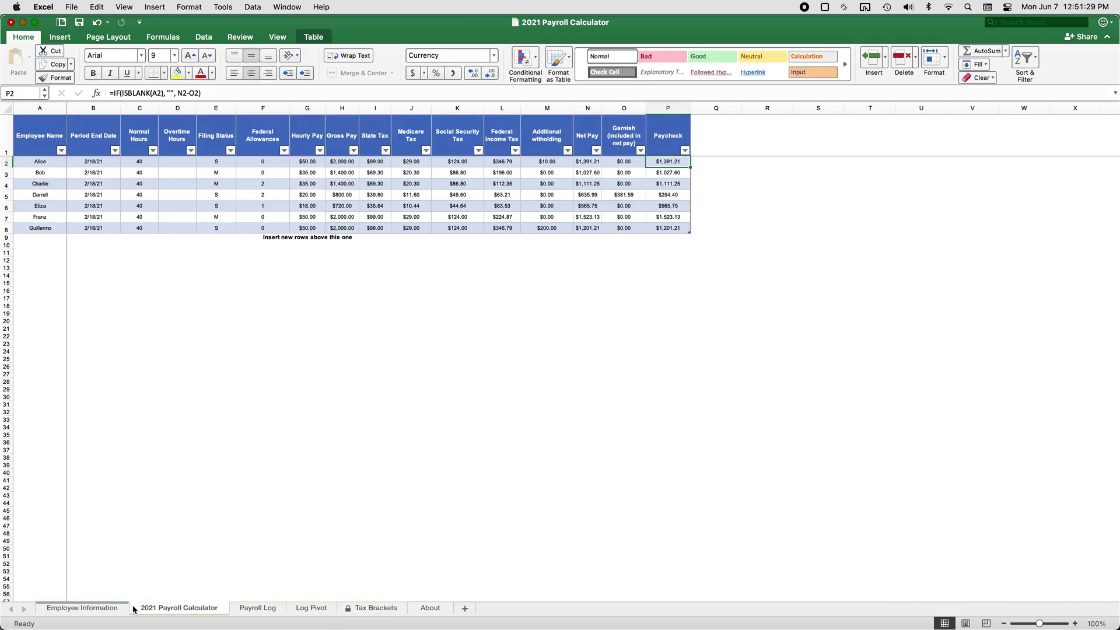
left_click(263, 162)
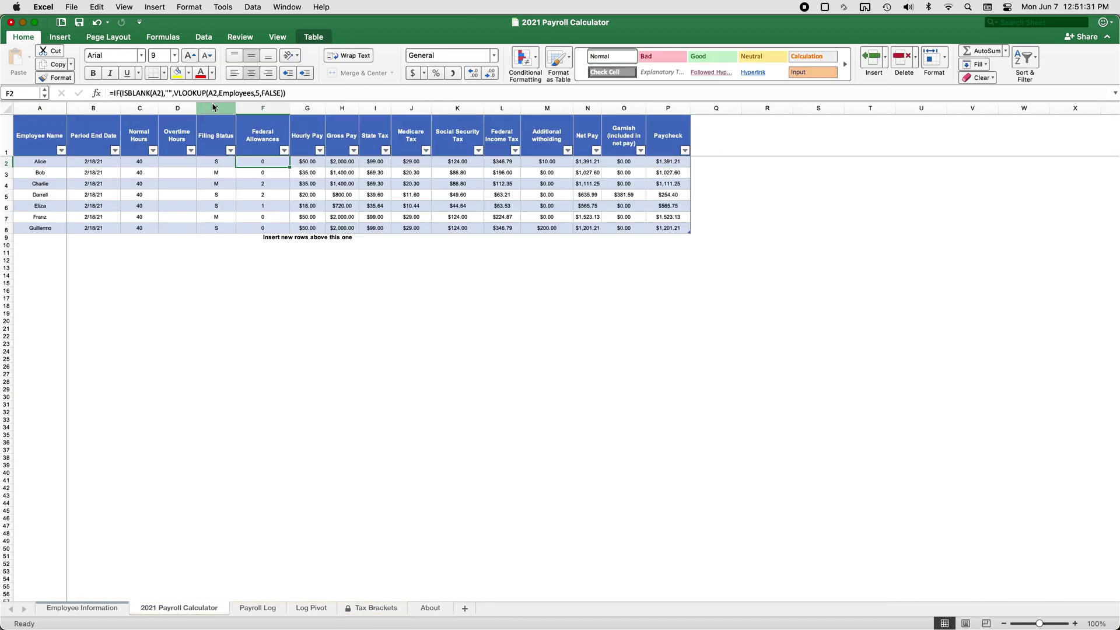
left_click(339, 161)
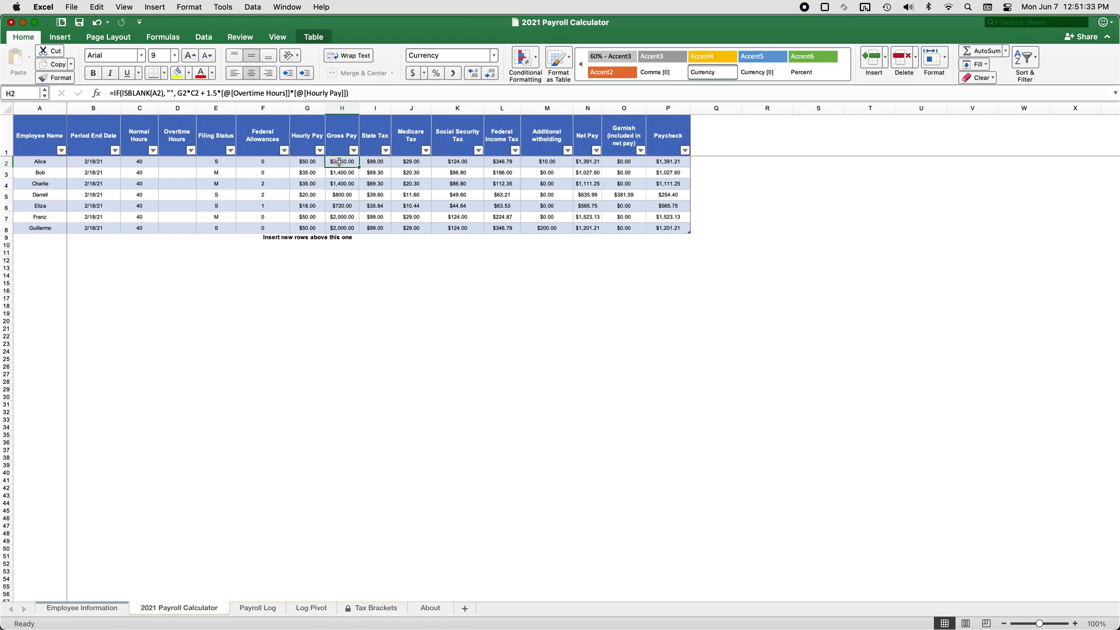
left_click(270, 162)
left_click(223, 163)
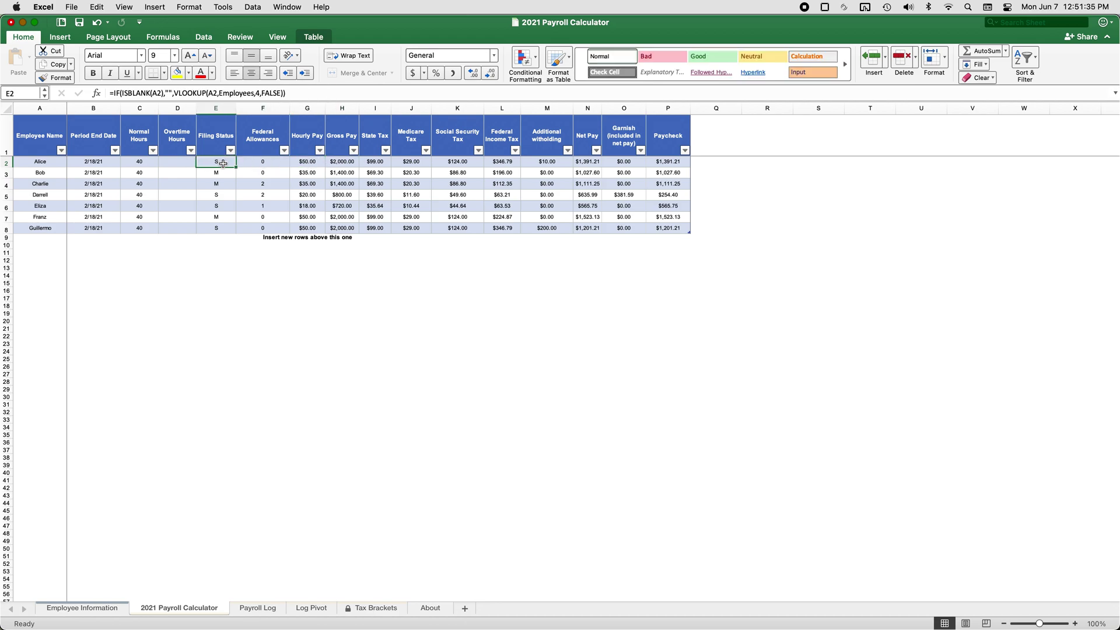
left_click(259, 165)
left_click(231, 163)
left_click(294, 163)
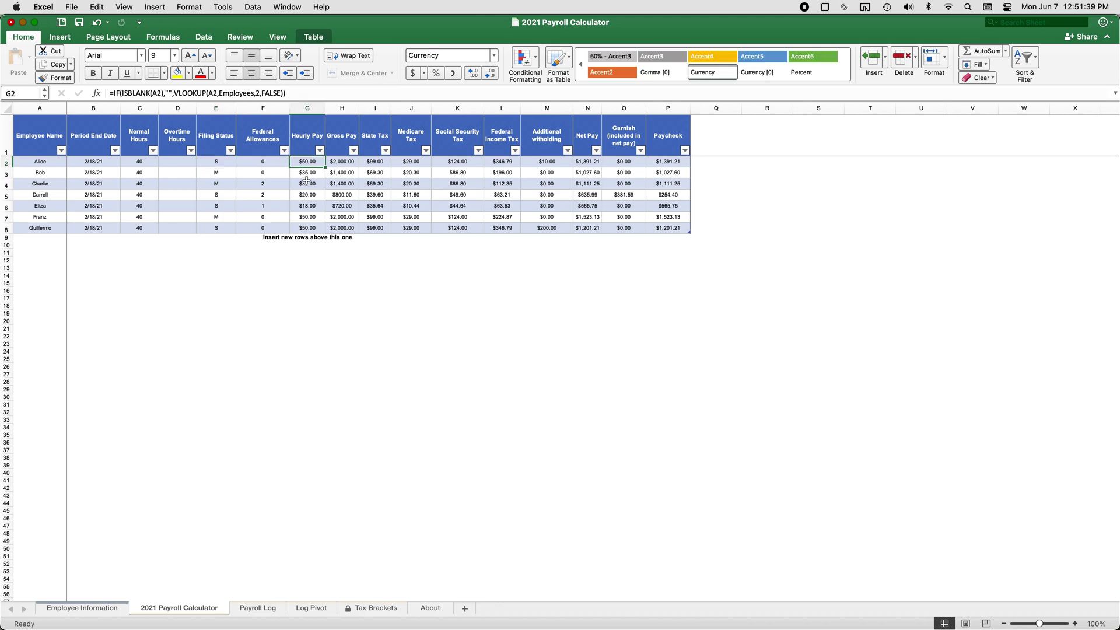